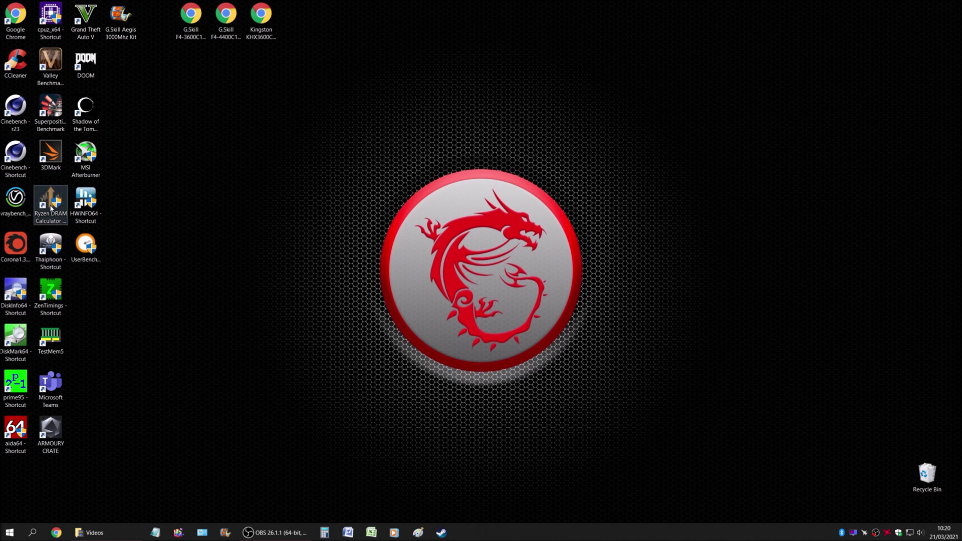
# Open Chrome and go to the DRAM Calculator for Ryzen page in TechPowerUp's downloads section.
pyautogui.doubleClick(16, 16)
pyautogui.click(228, 38)
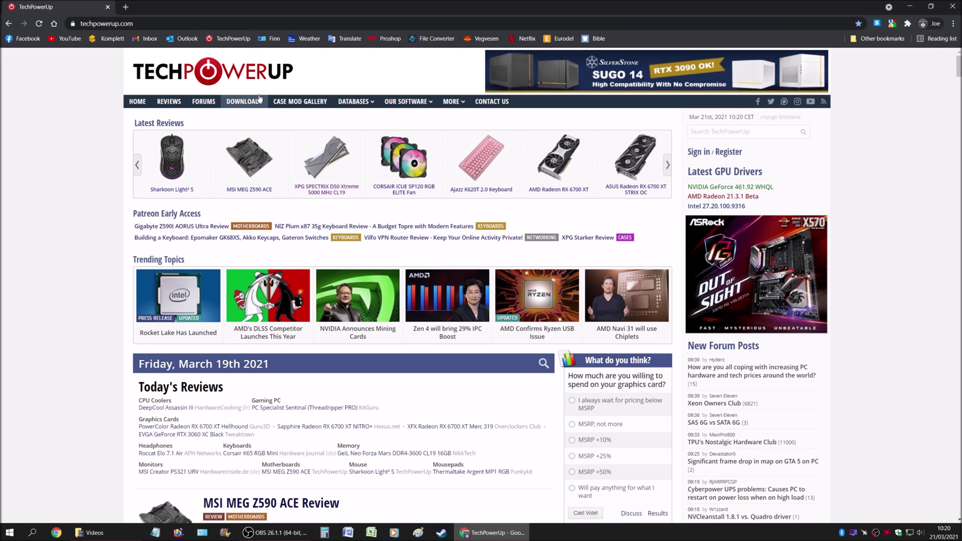
pyautogui.click(260, 99)
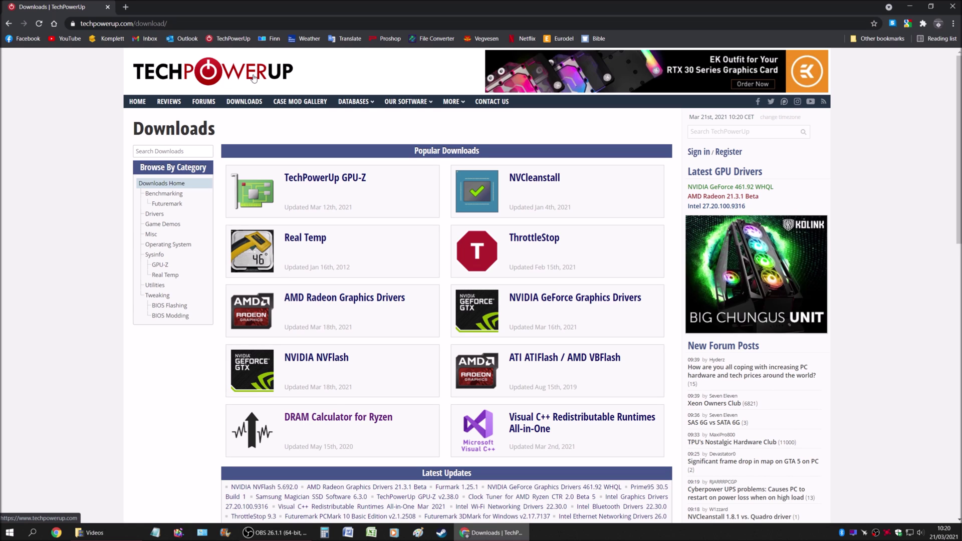
pyautogui.click(324, 423)
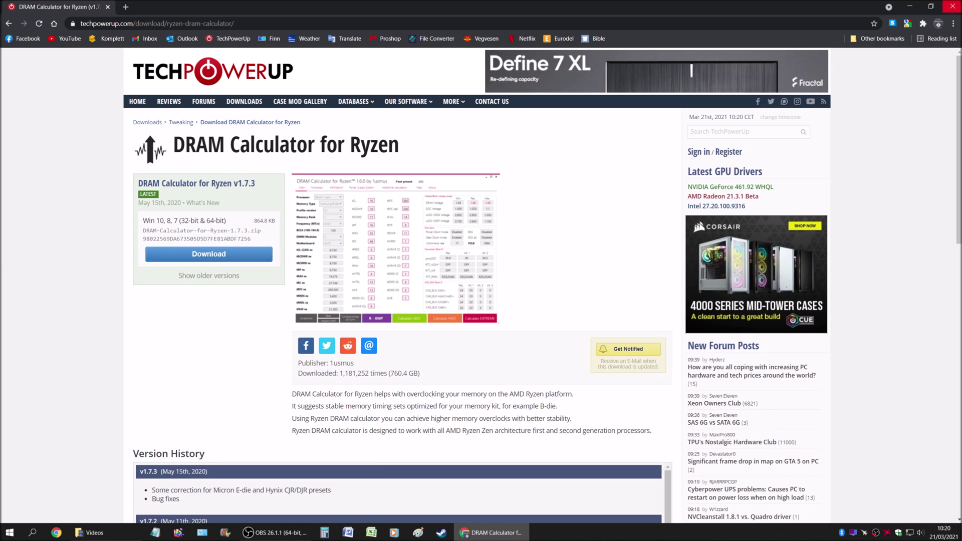
# Search Google for thaiphoon burner in a new tab, view the official site's download page, and close the browser.
pyautogui.click(125, 7)
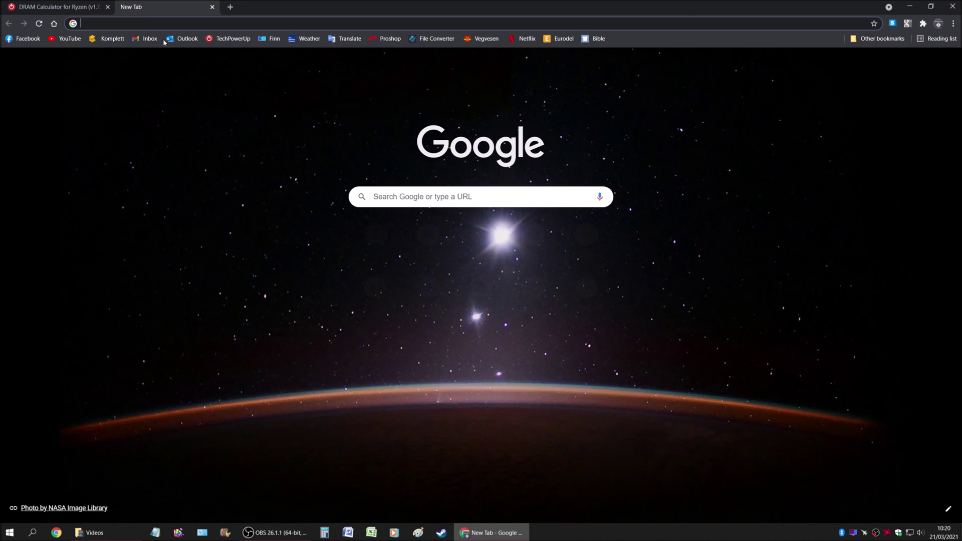
pyautogui.click(400, 196)
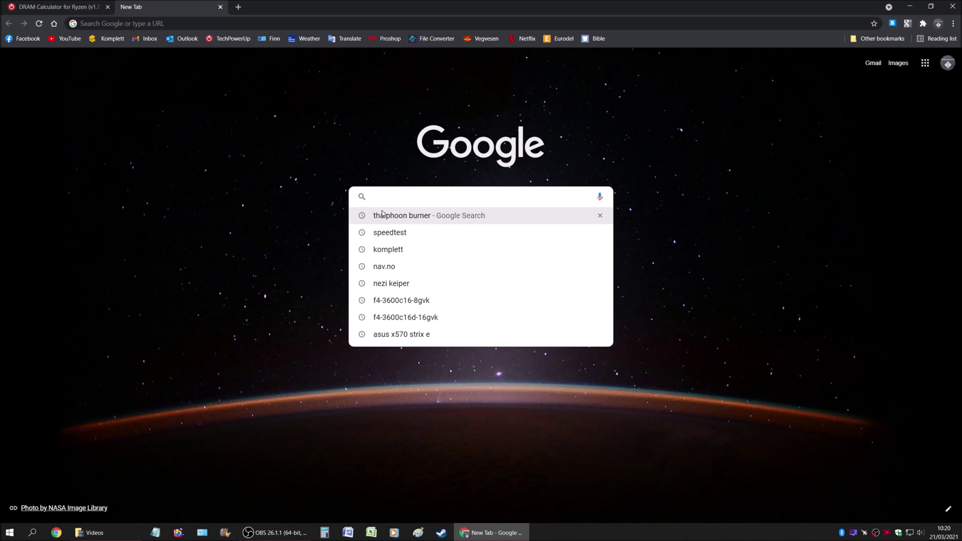
pyautogui.click(394, 216)
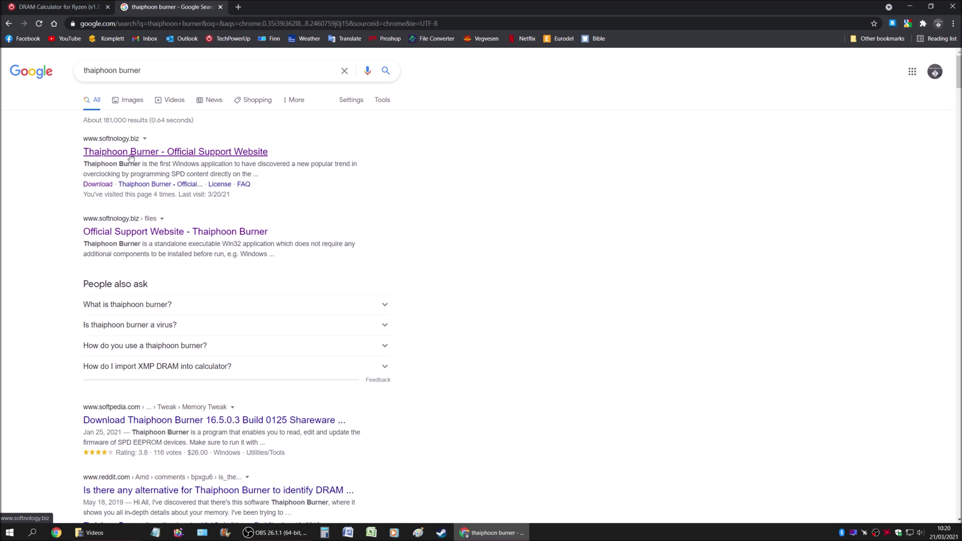
pyautogui.click(157, 156)
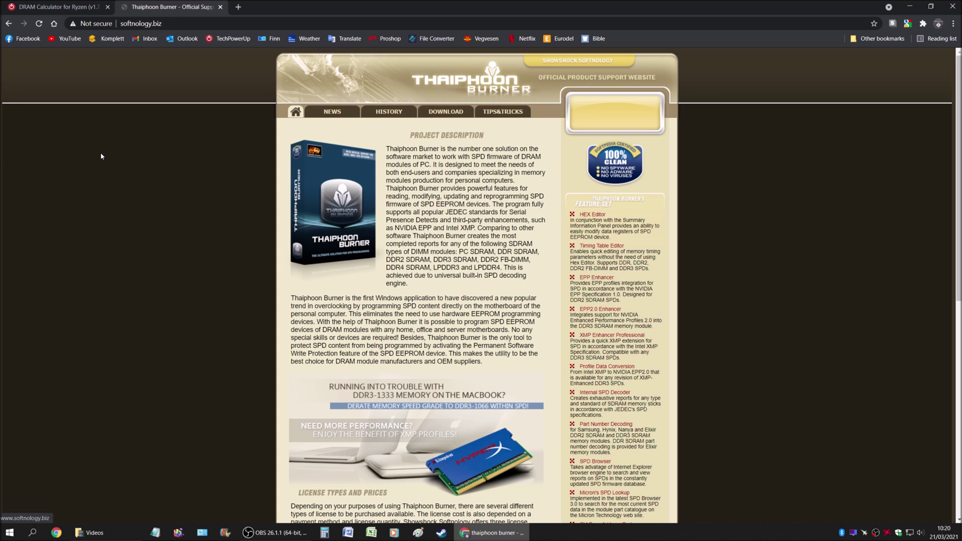
pyautogui.click(431, 111)
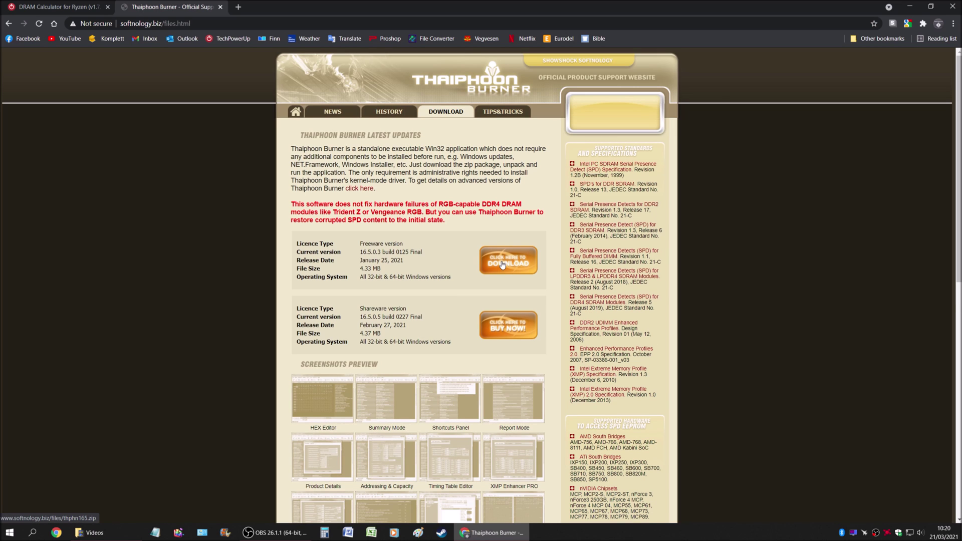
pyautogui.click(952, 7)
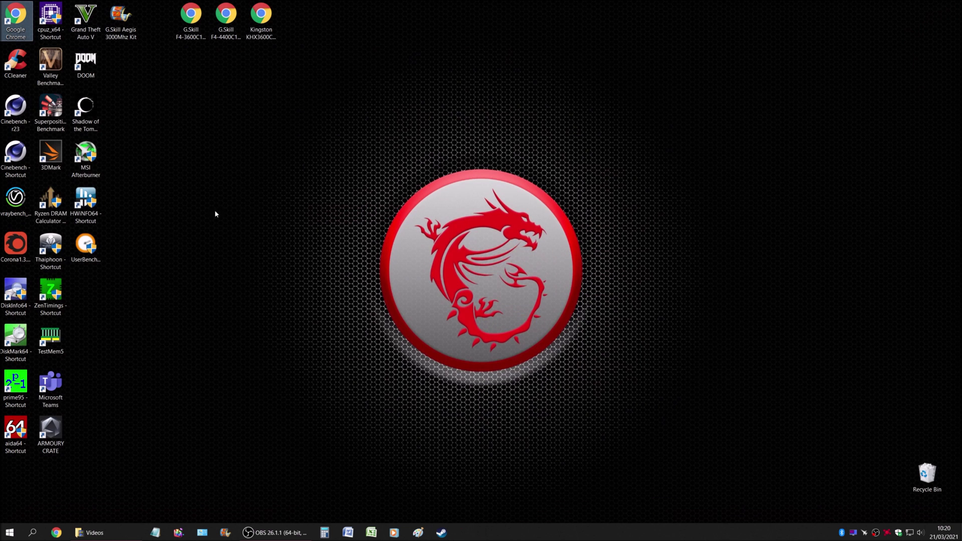
# Launch Thaiphoon Burner and read the memory module's SPD on SMBus #0 at 50h.
pyautogui.doubleClick(51, 246)
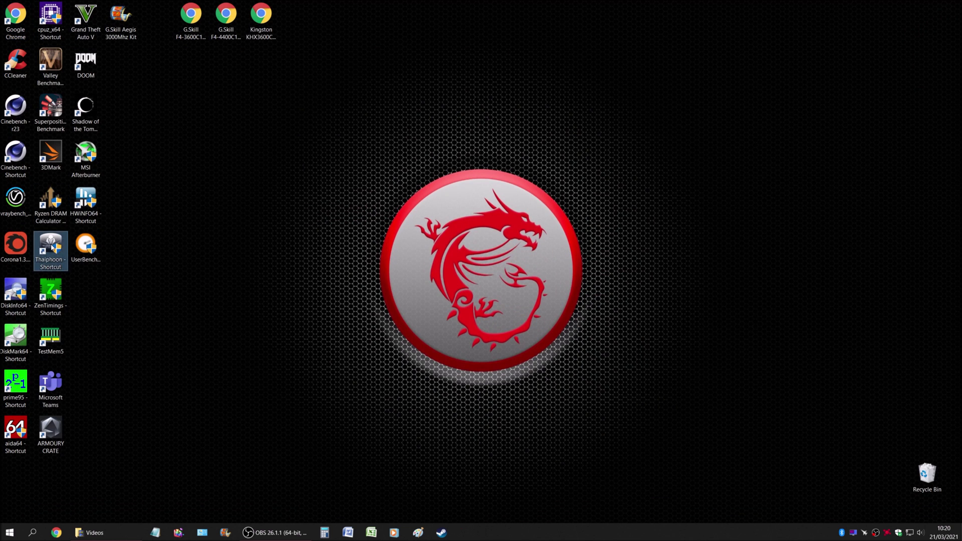
pyautogui.moveTo(474, 95); pyautogui.dragTo(274, 68)
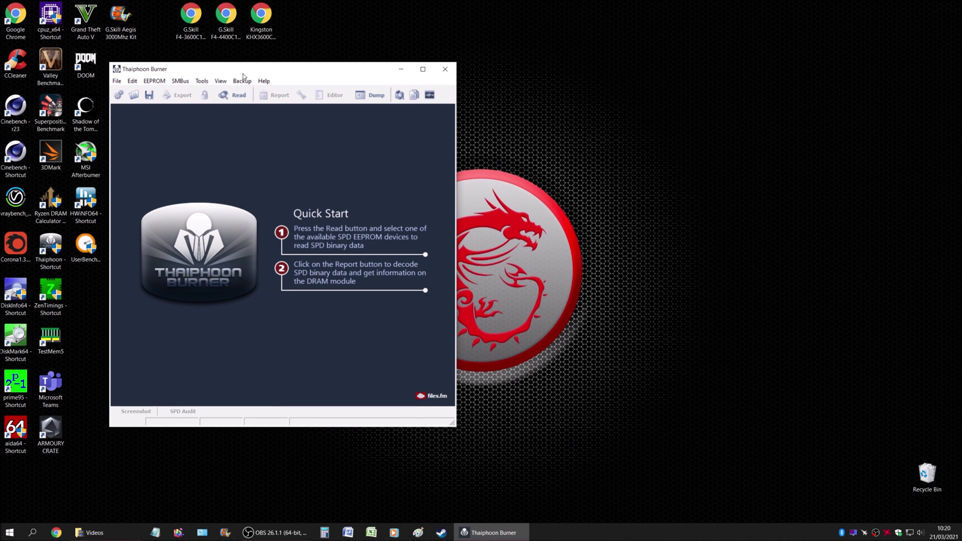
pyautogui.click(224, 95)
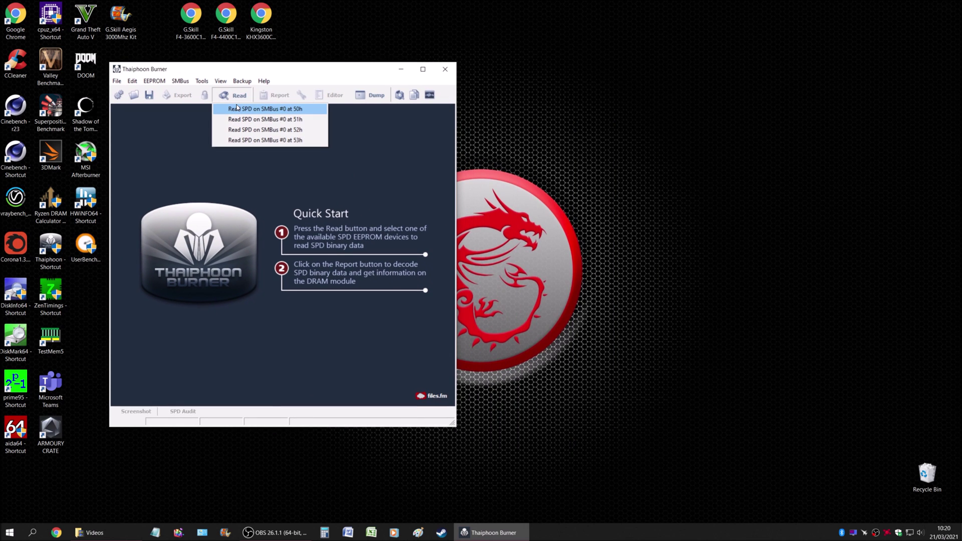
pyautogui.click(240, 110)
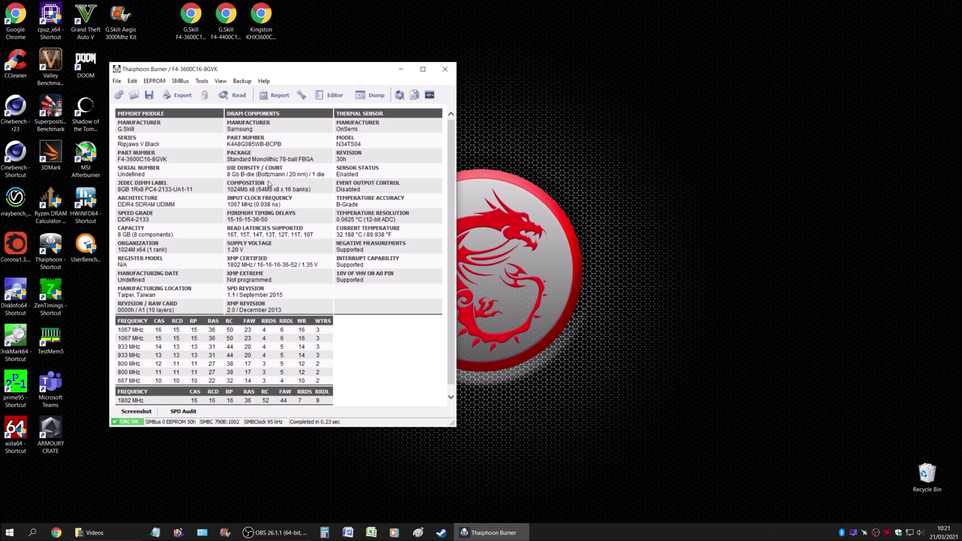
# Open DRAM Calculator for Ryzen, arrange it beside Thaiphoon Burner, and turn on the timing comparison.
pyautogui.click(50, 201)
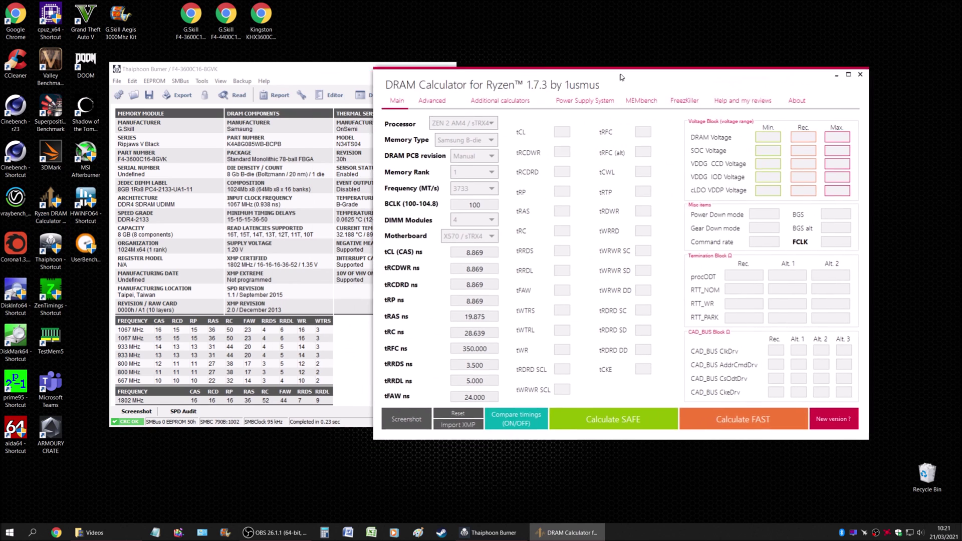
pyautogui.moveTo(621, 77); pyautogui.dragTo(708, 56)
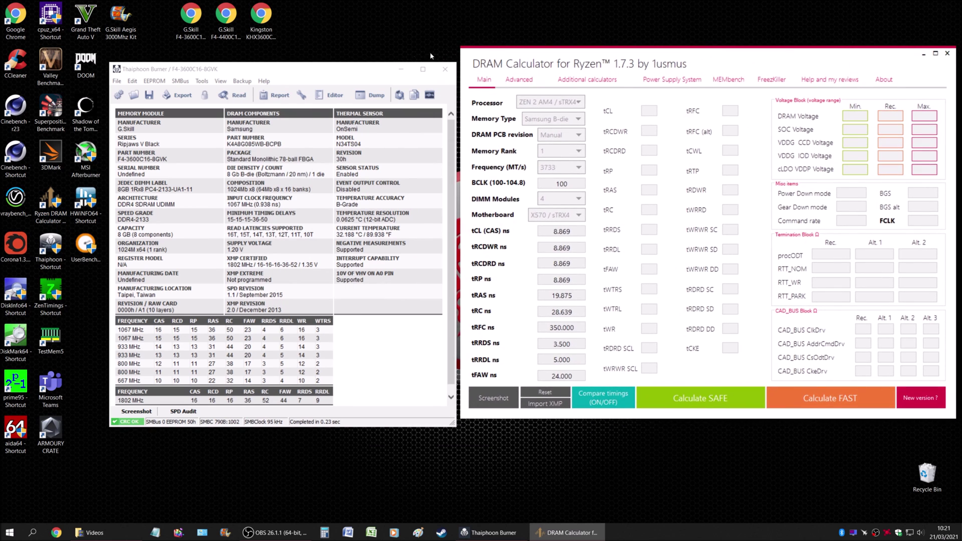
pyautogui.moveTo(362, 71); pyautogui.dragTo(304, 55)
pyautogui.moveTo(698, 53); pyautogui.dragTo(668, 54)
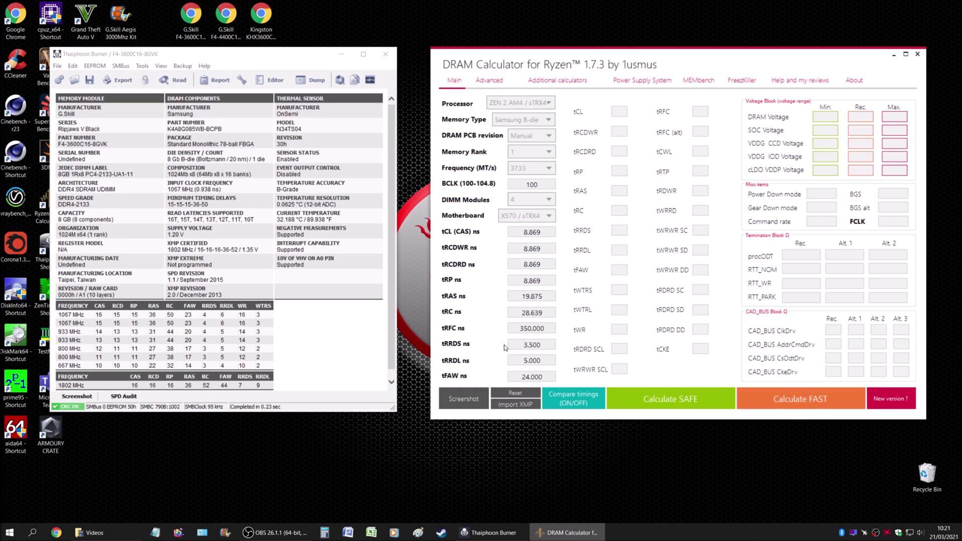
pyautogui.click(558, 398)
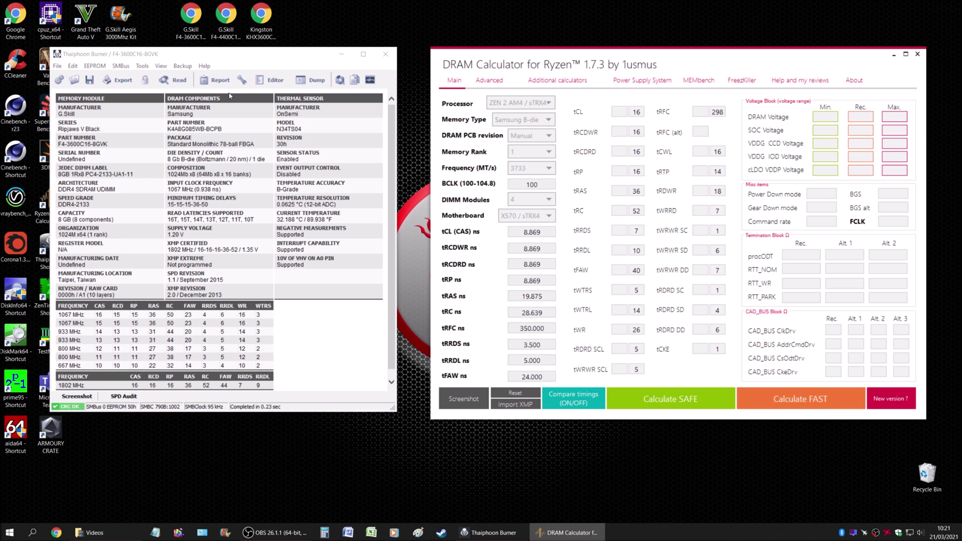
# Set the processor in DRAM Calculator to ZEN 2 AM4 / sTRX4.
pyautogui.click(241, 57)
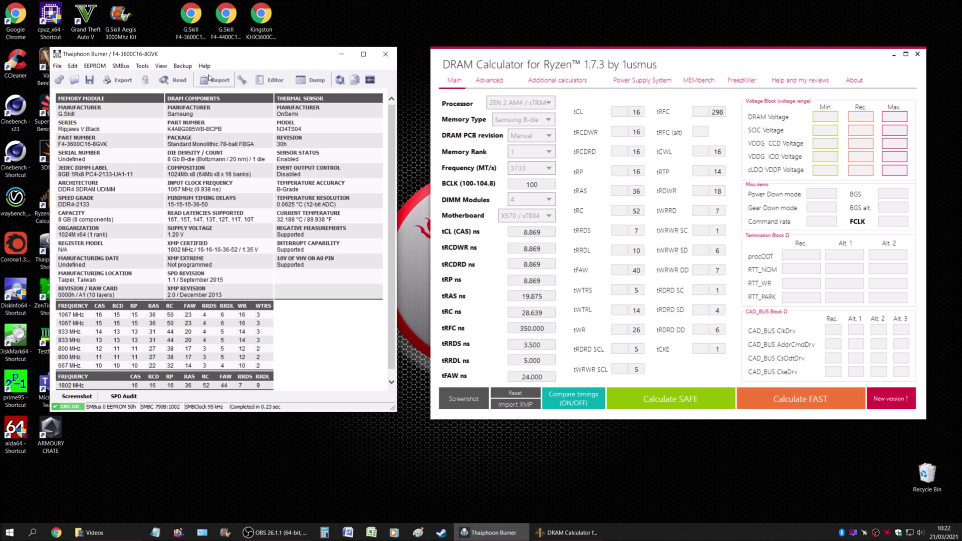
pyautogui.click(666, 61)
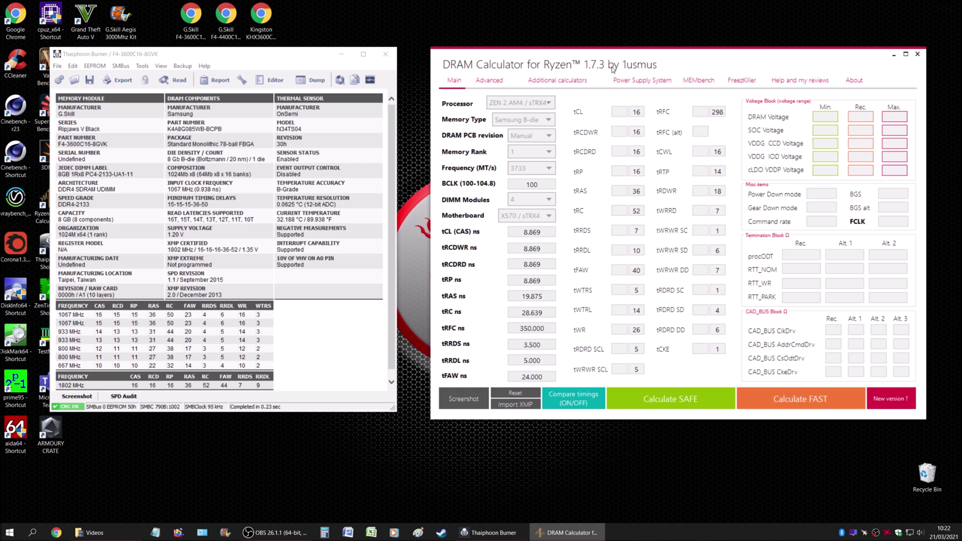
pyautogui.click(541, 103)
pyautogui.click(563, 93)
pyautogui.click(541, 103)
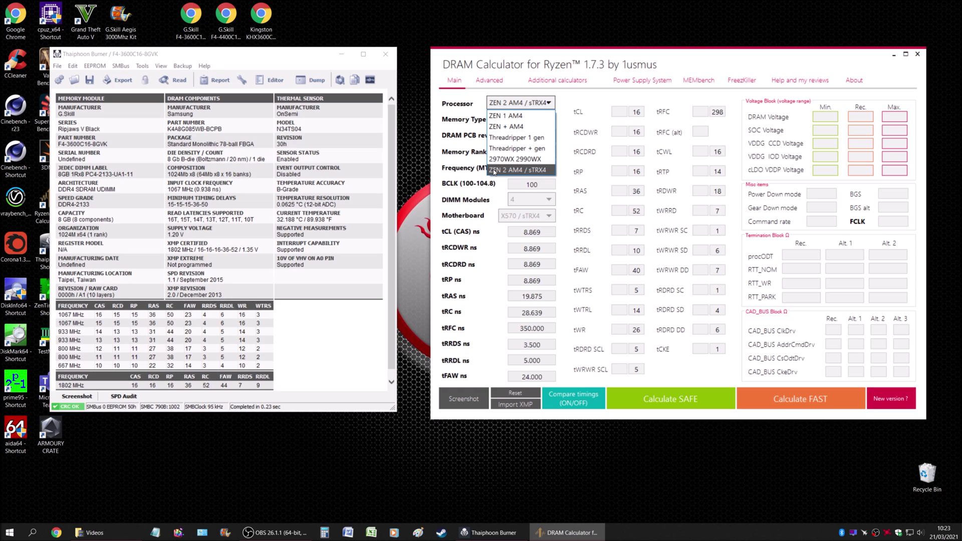
pyautogui.click(501, 172)
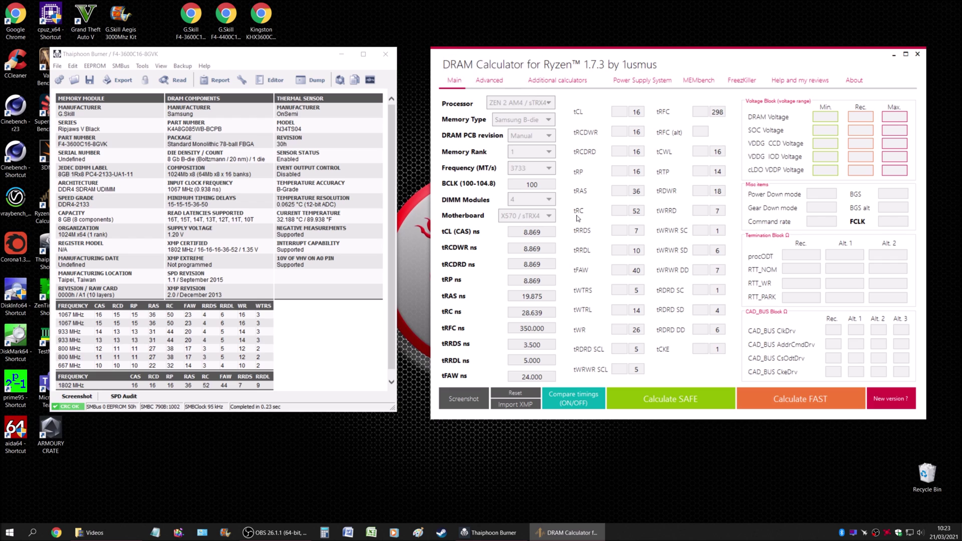
# Set the motherboard to X570 / sTRX4.
pyautogui.click(536, 219)
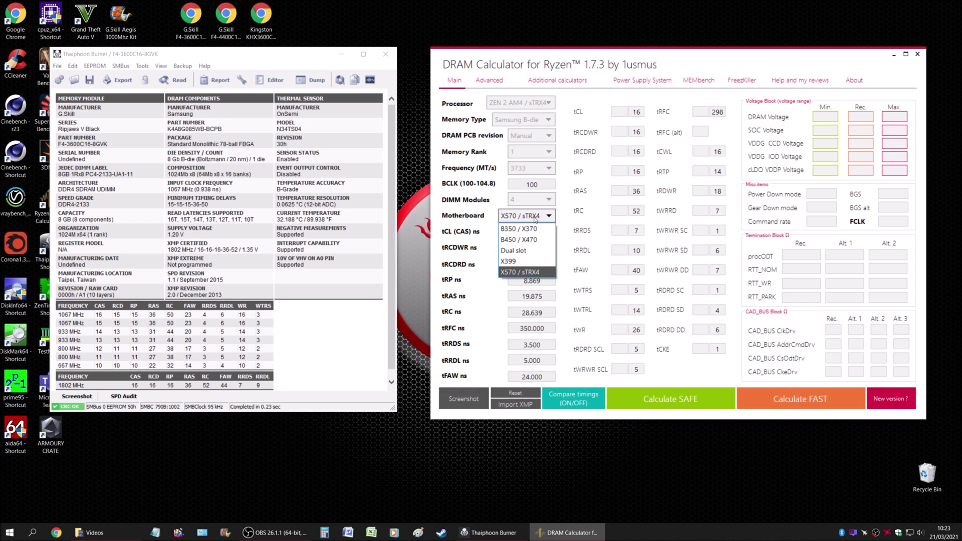
pyautogui.click(511, 274)
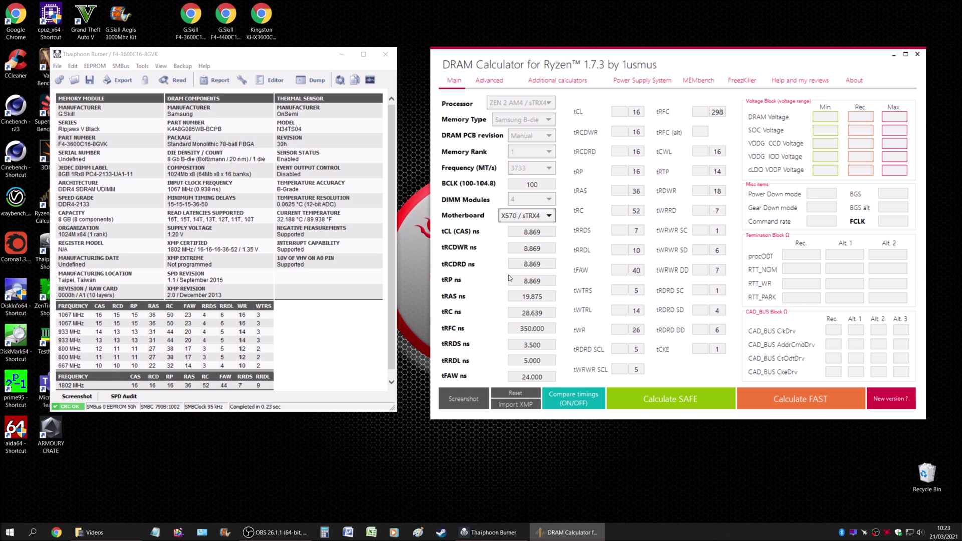
pyautogui.click(570, 222)
# Set the number of DIMM modules to 4.
pyautogui.click(525, 202)
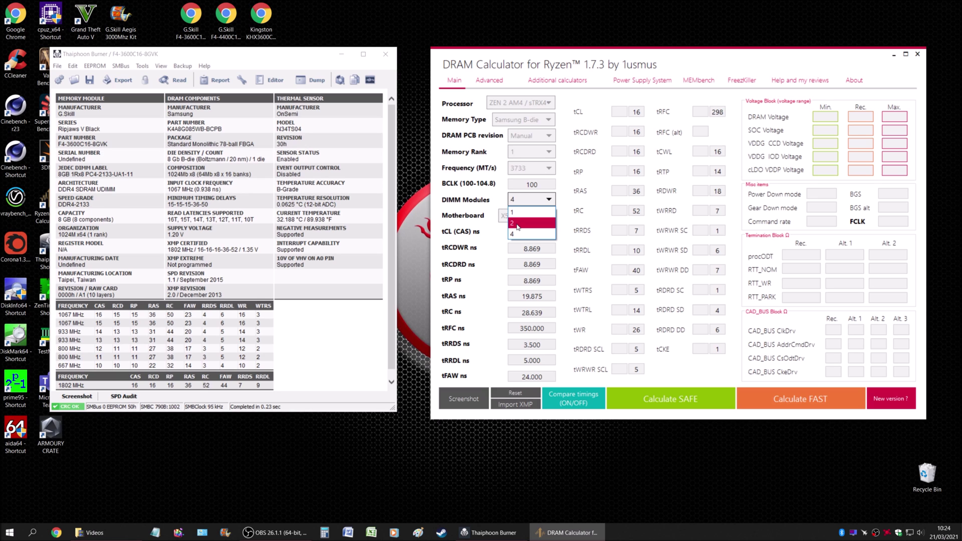
pyautogui.click(549, 201)
pyautogui.click(531, 199)
pyautogui.click(519, 233)
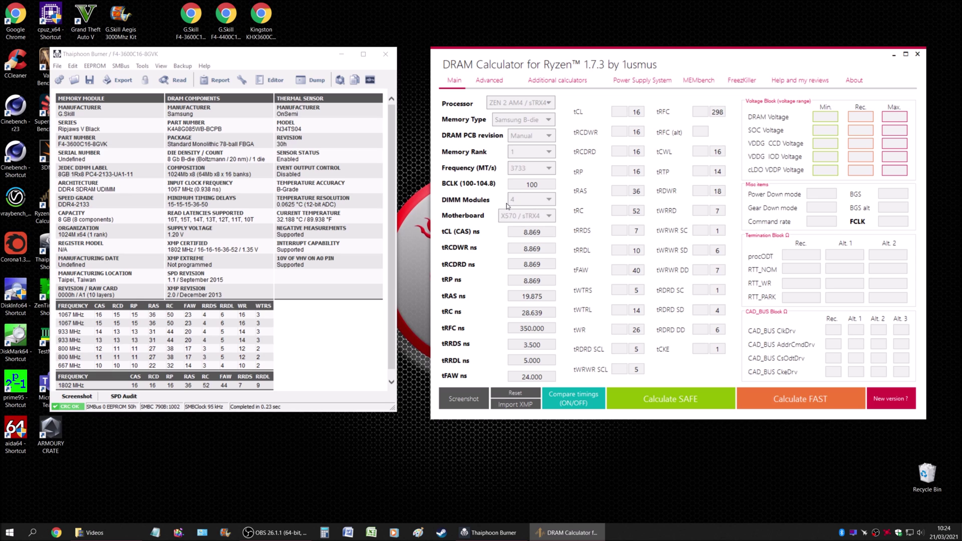
pyautogui.moveTo(547, 205)
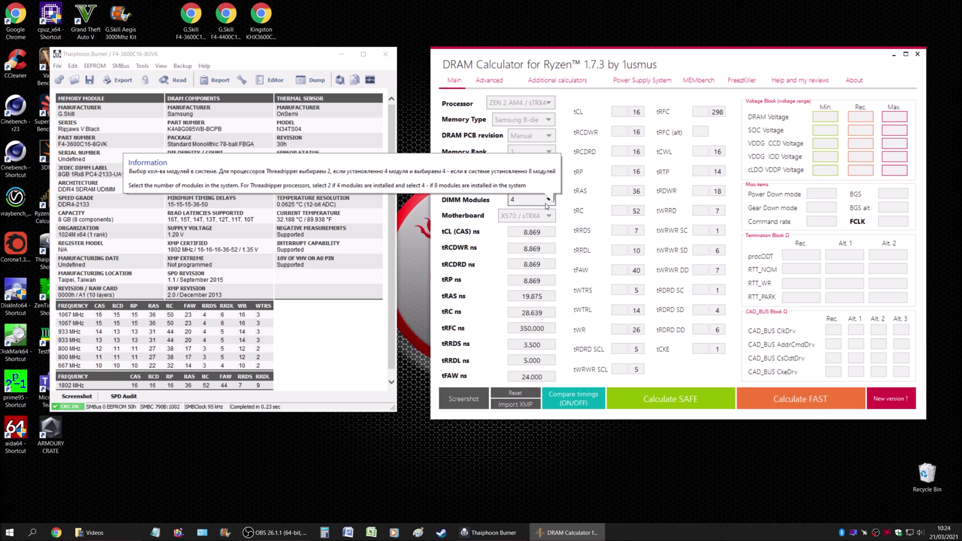
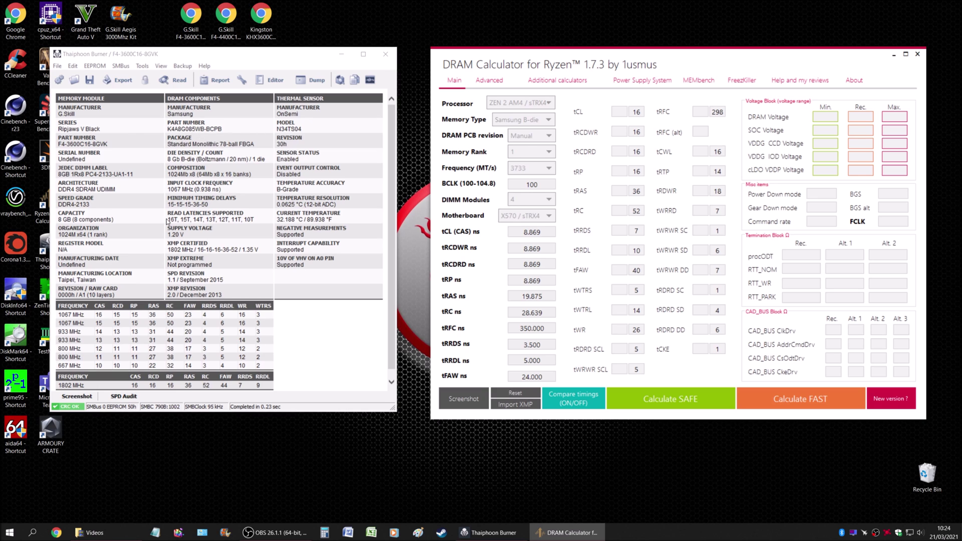
# Set the memory type to Samsung B-die.
pyautogui.moveTo(546, 106)
pyautogui.click(548, 120)
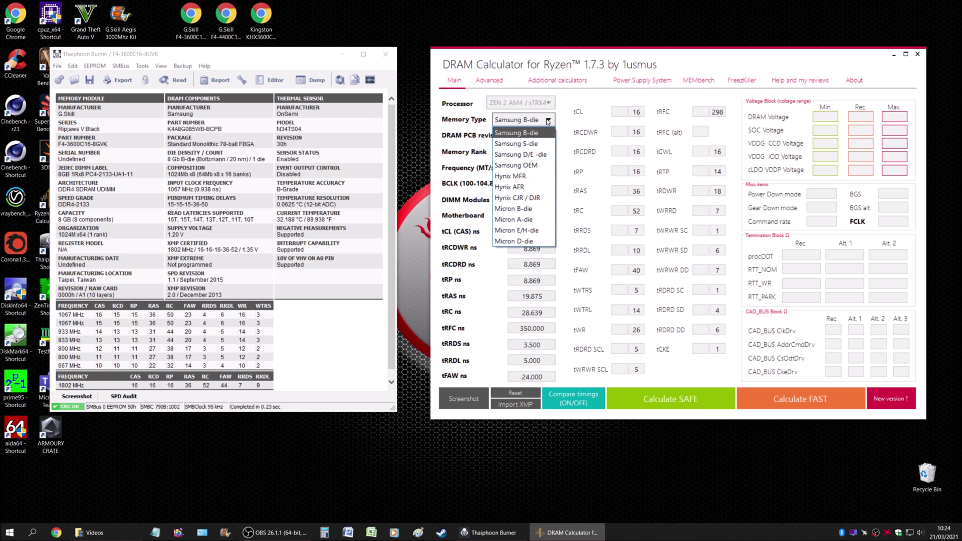
pyautogui.click(541, 133)
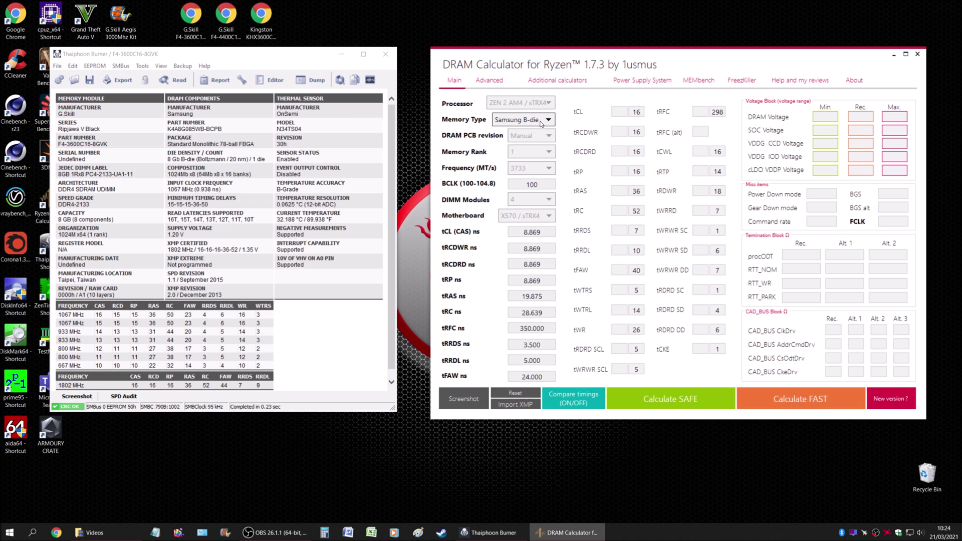
pyautogui.moveTo(541, 123)
# Examine the available DRAM PCB revision options and close the list without changing the selection.
pyautogui.moveTo(515, 140)
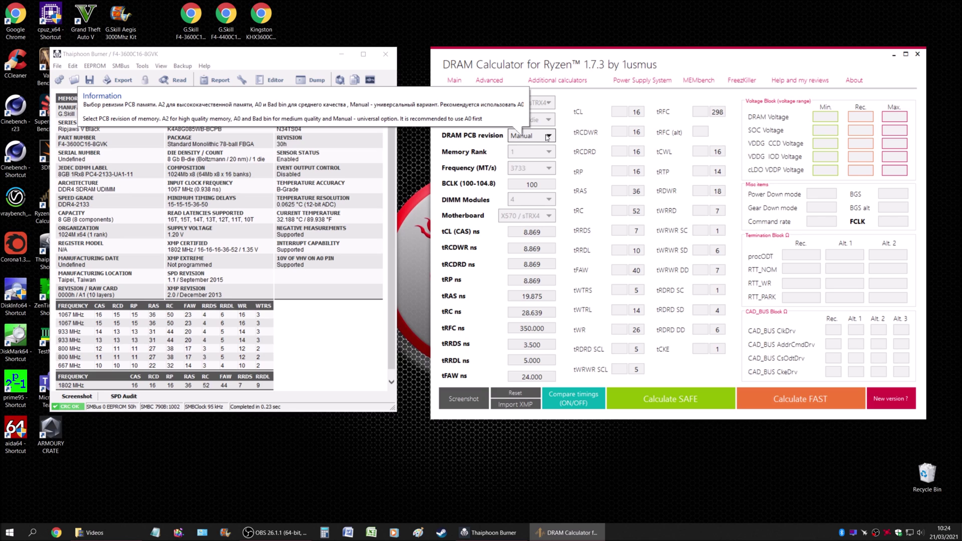
pyautogui.click(547, 137)
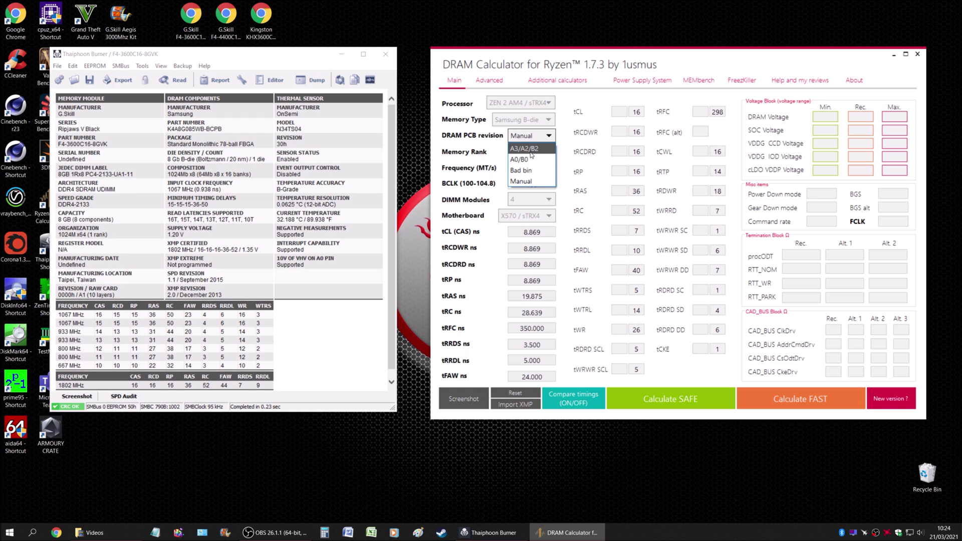
pyautogui.click(569, 143)
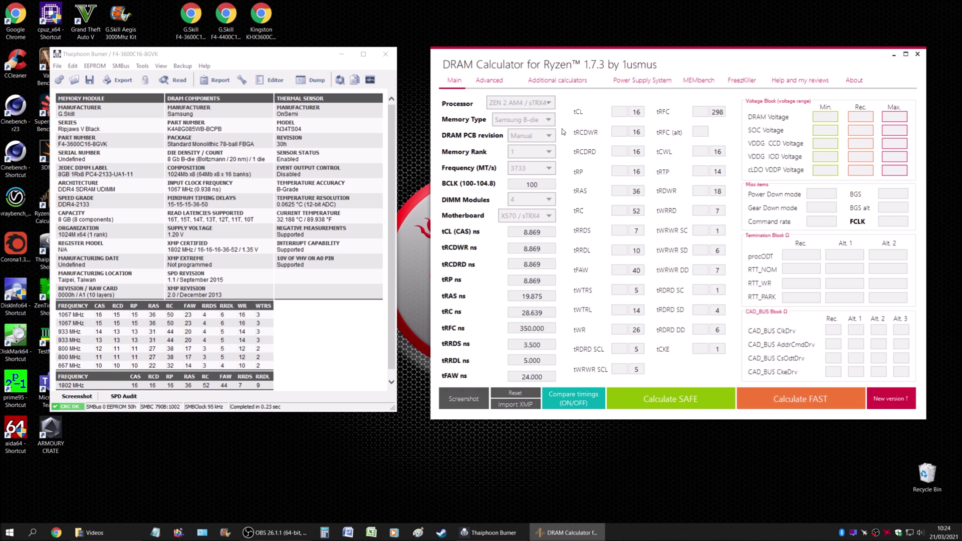
pyautogui.moveTo(542, 141)
# Generate the full SPD report for the memory module in Thaiphoon Burner.
pyautogui.click(191, 55)
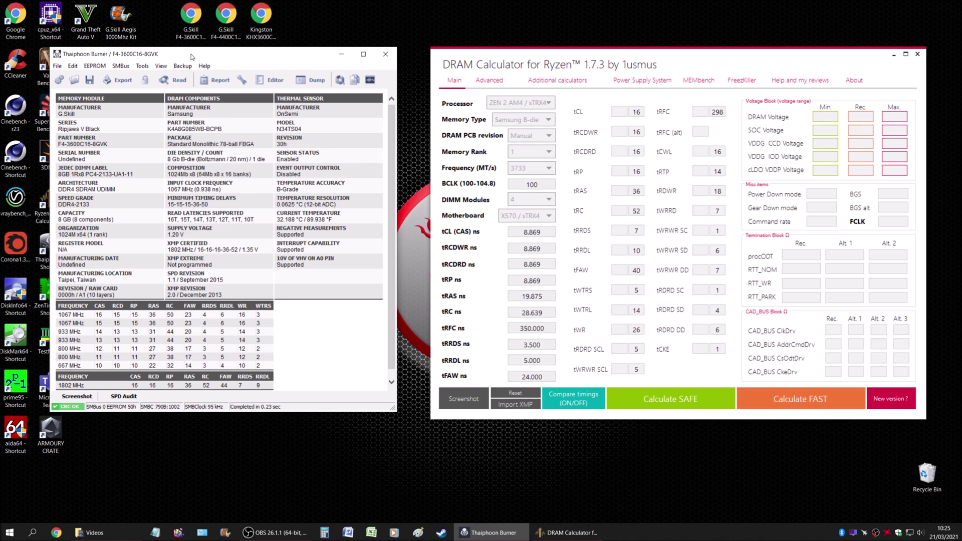
pyautogui.click(180, 82)
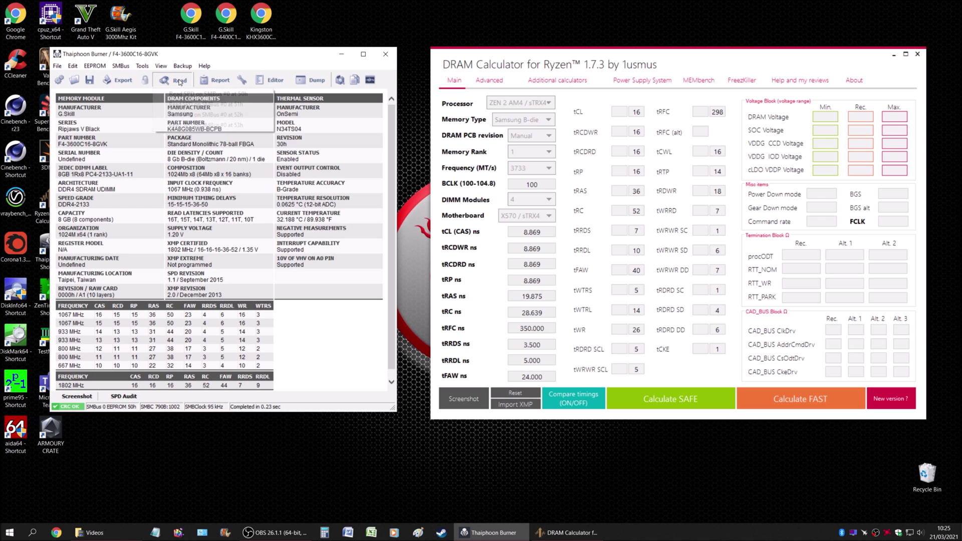
pyautogui.click(216, 80)
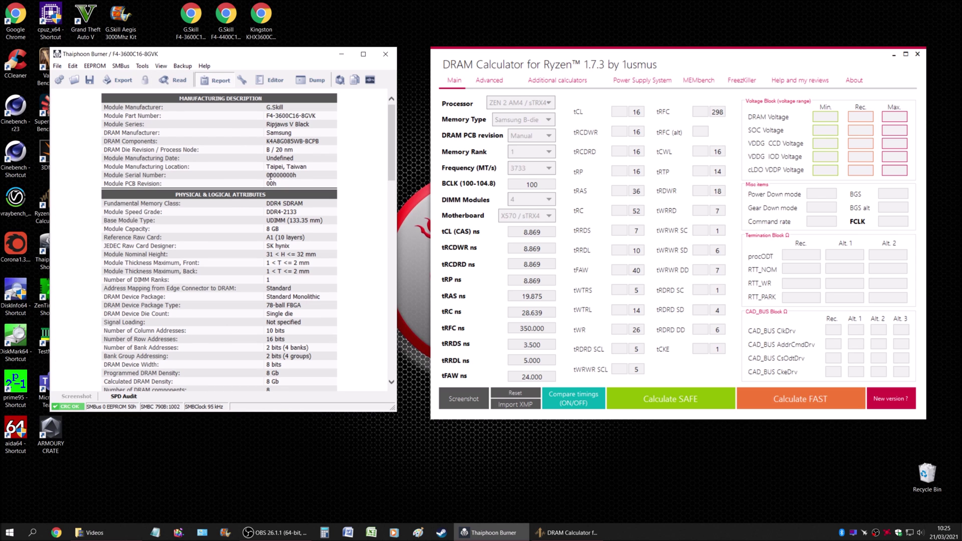
# Switch the SPD report's Intel Extreme Memory Profiles delays to nanoseconds.
pyautogui.scroll(-20, 267, 193)
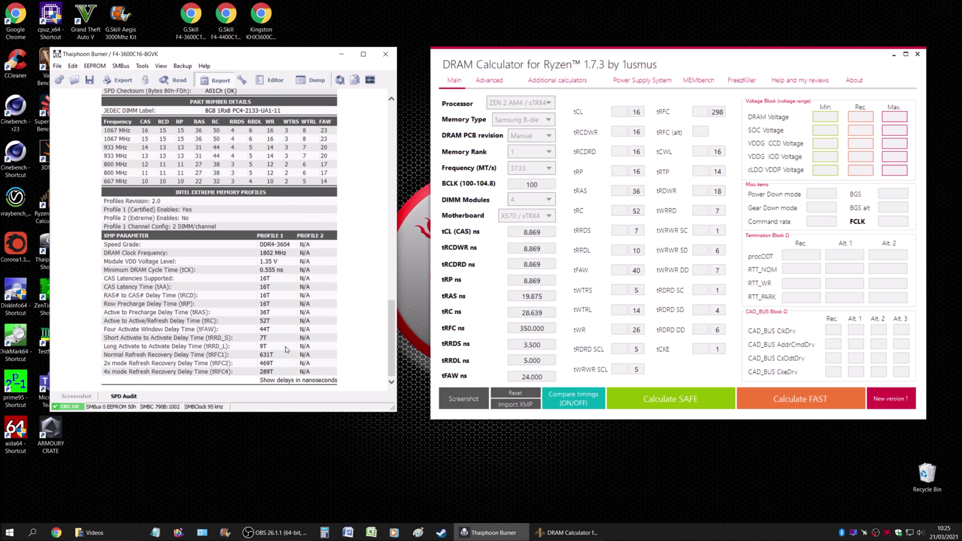
pyautogui.click(299, 380)
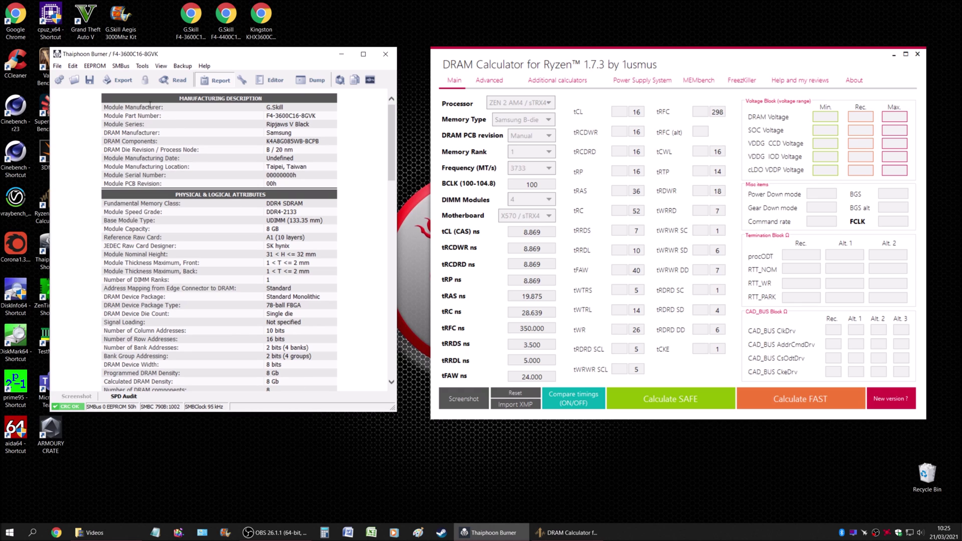
# Start a complete HTML report export with the Desktop as its destination, and cancel it without saving.
pyautogui.click(125, 82)
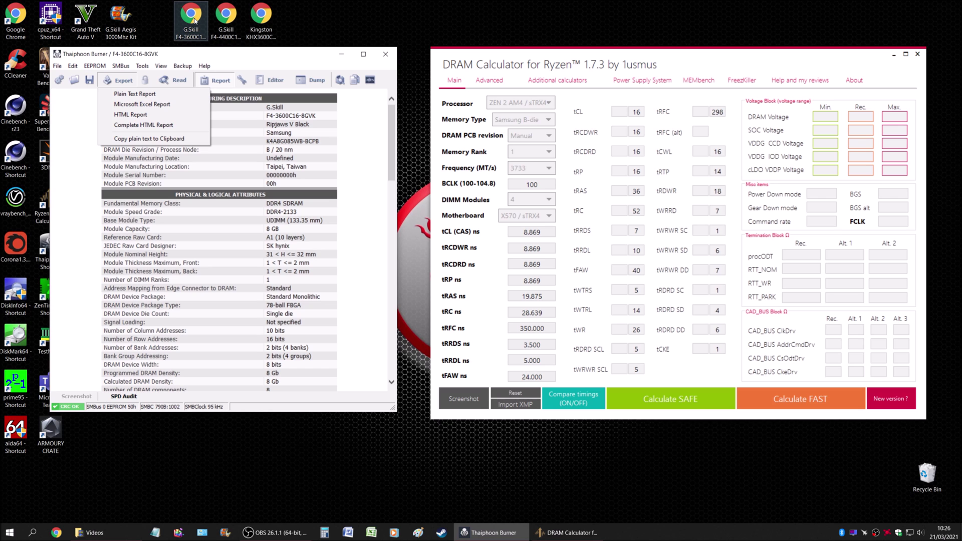
pyautogui.click(143, 125)
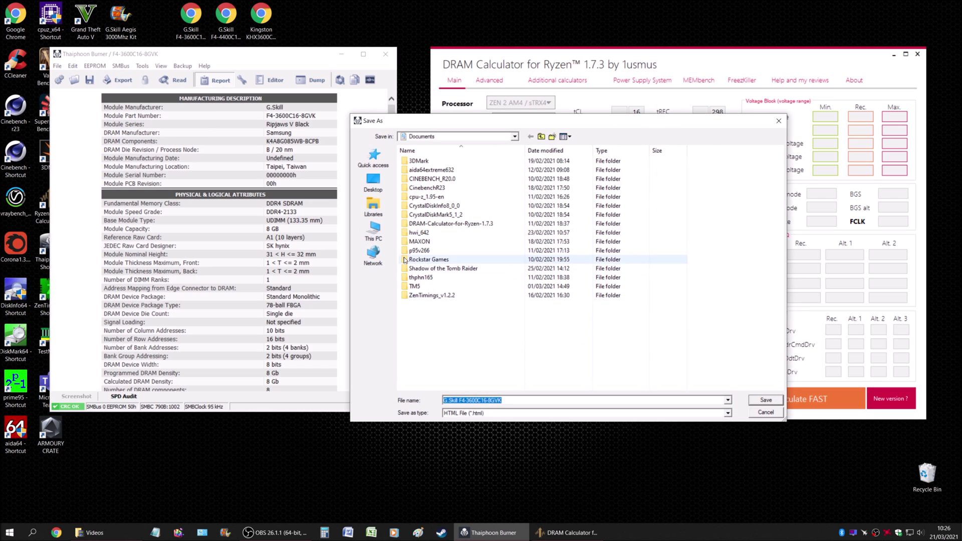
pyautogui.click(373, 183)
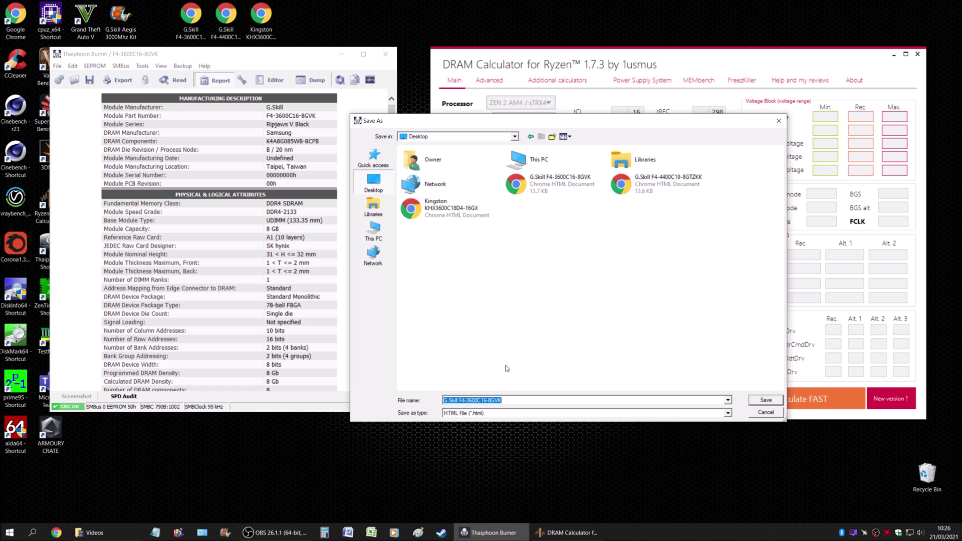
pyautogui.click(754, 415)
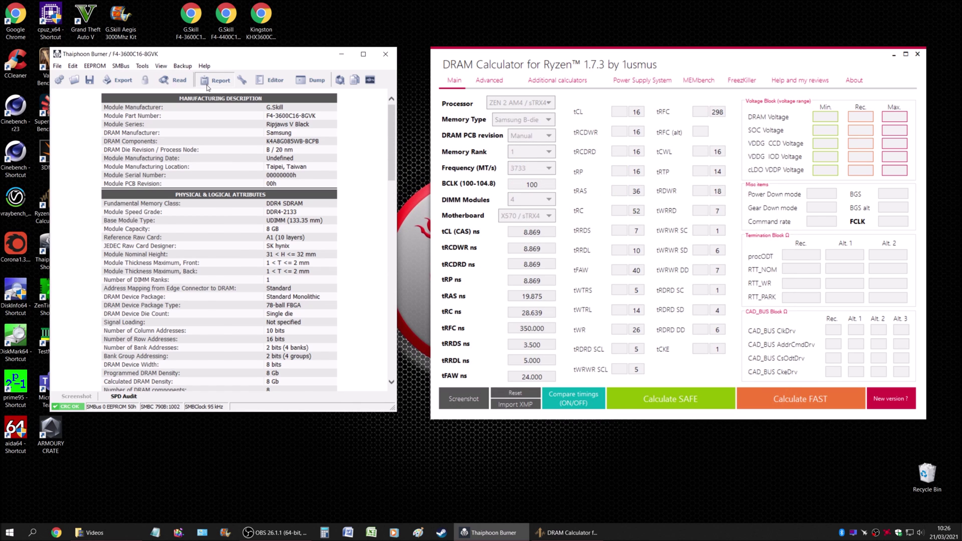
# Read the memory module's SPD data again to return to its summary view in Thaiphoon Burner.
pyautogui.click(180, 85)
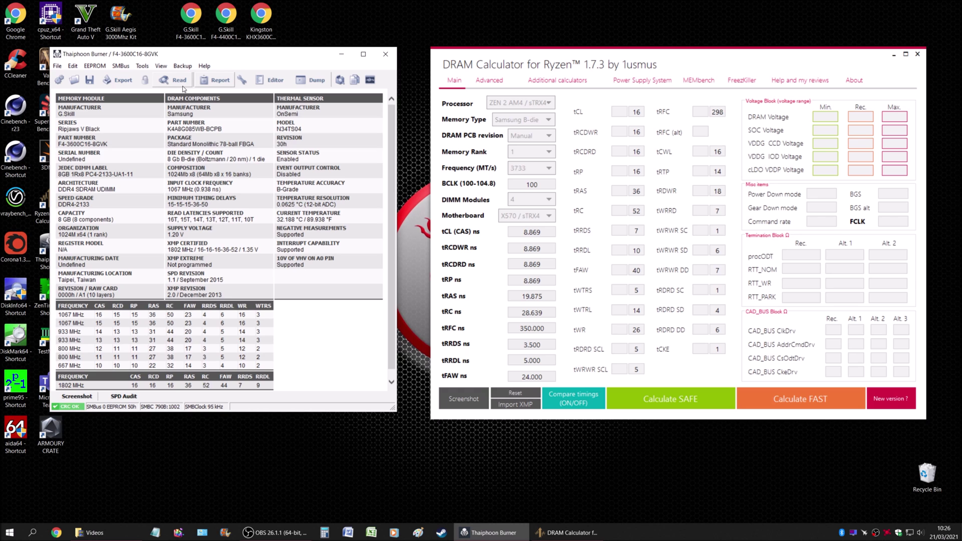
pyautogui.click(671, 69)
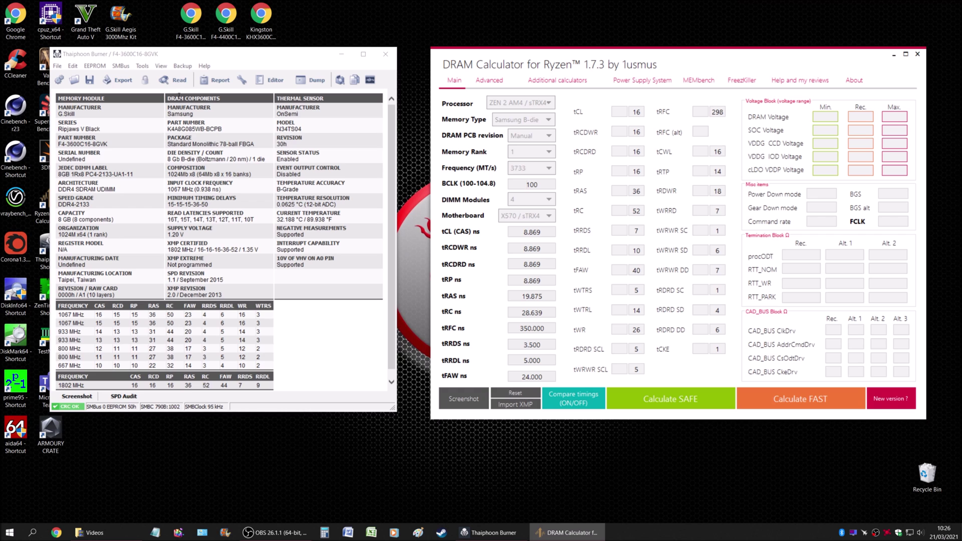
pyautogui.click(170, 80)
pyautogui.click(218, 56)
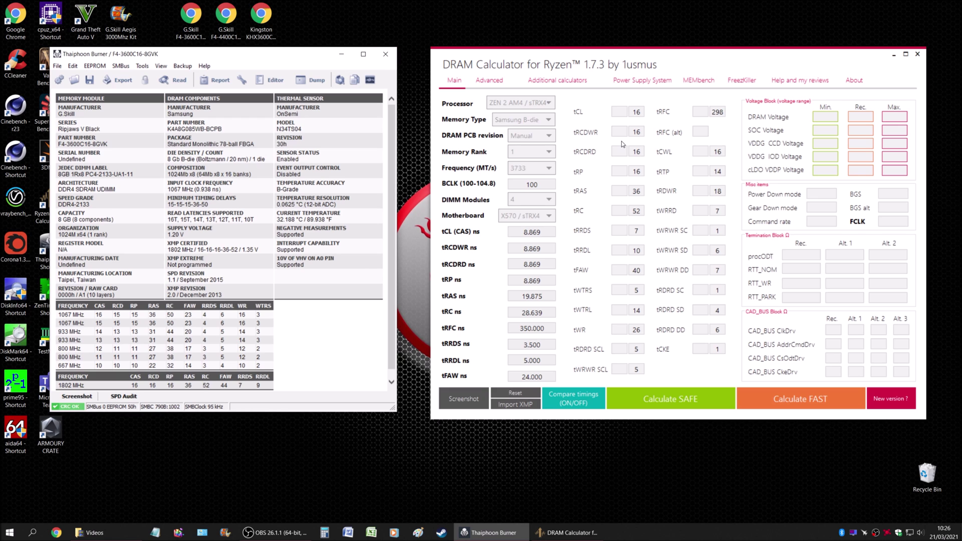
# In DRAM Calculator, import the XMP report G.Skill F4-3600C16-8GVK from the Desktop and calculate the SAFE preset.
pyautogui.click(700, 59)
pyautogui.moveTo(699, 59); pyautogui.dragTo(675, 52)
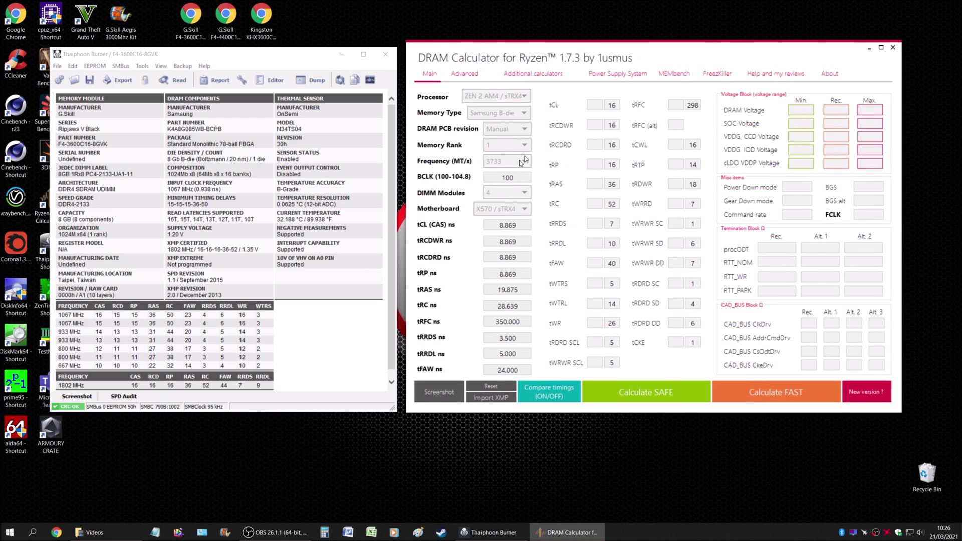
pyautogui.click(482, 399)
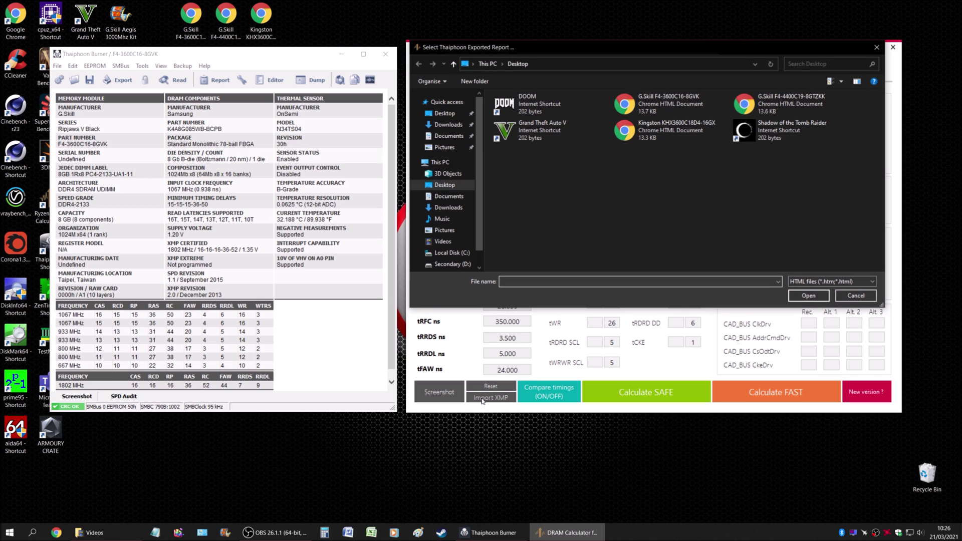
pyautogui.click(676, 102)
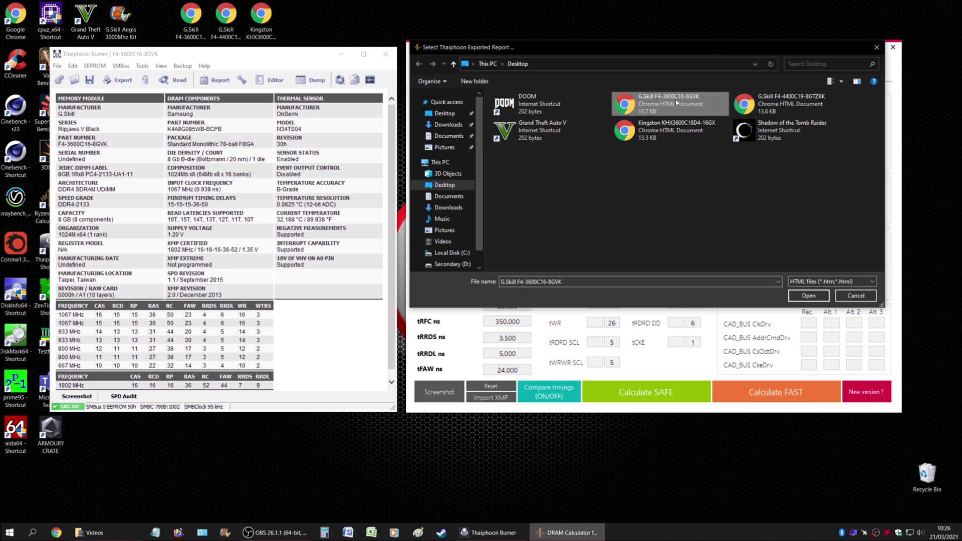
pyautogui.click(793, 296)
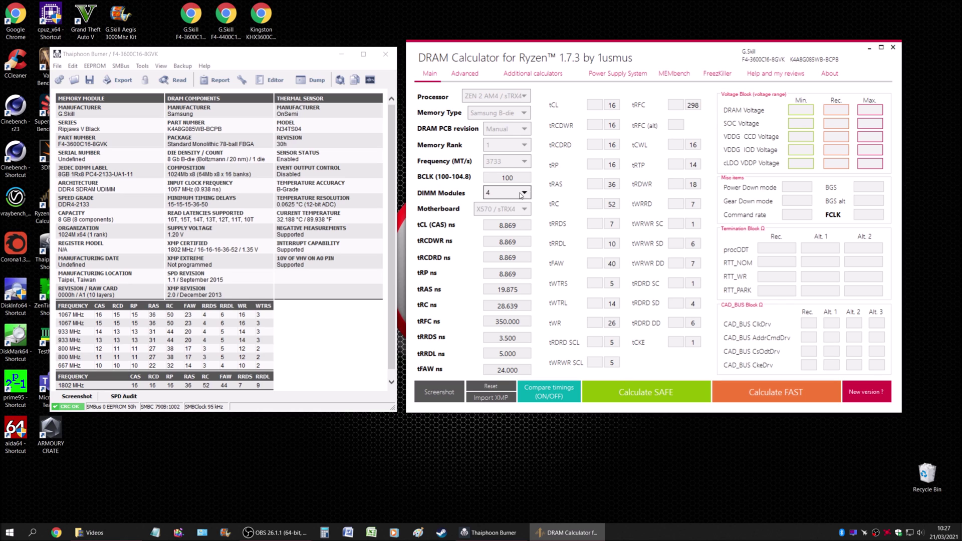
pyautogui.click(614, 401)
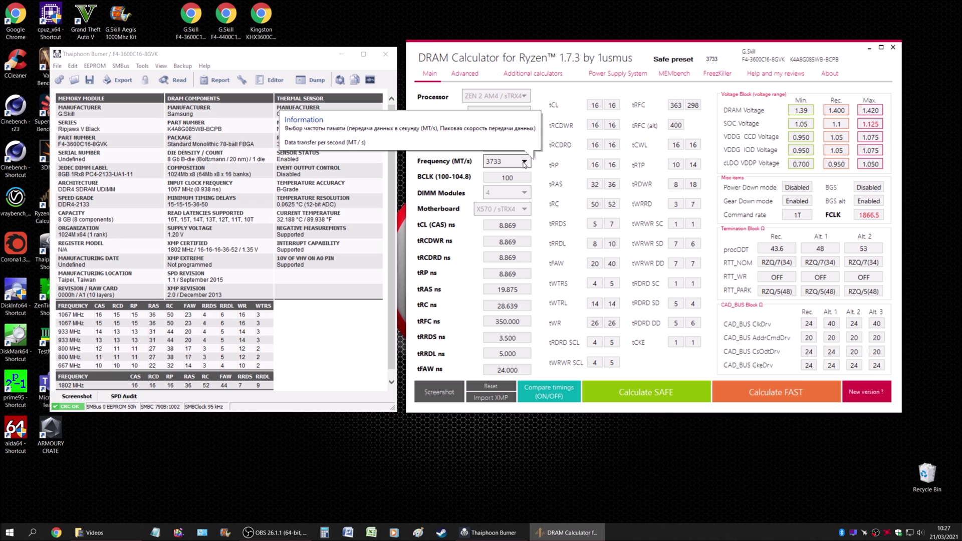
# Try a memory frequency of 3000 MT/s and set it back to 3733 MT/s.
pyautogui.click(525, 162)
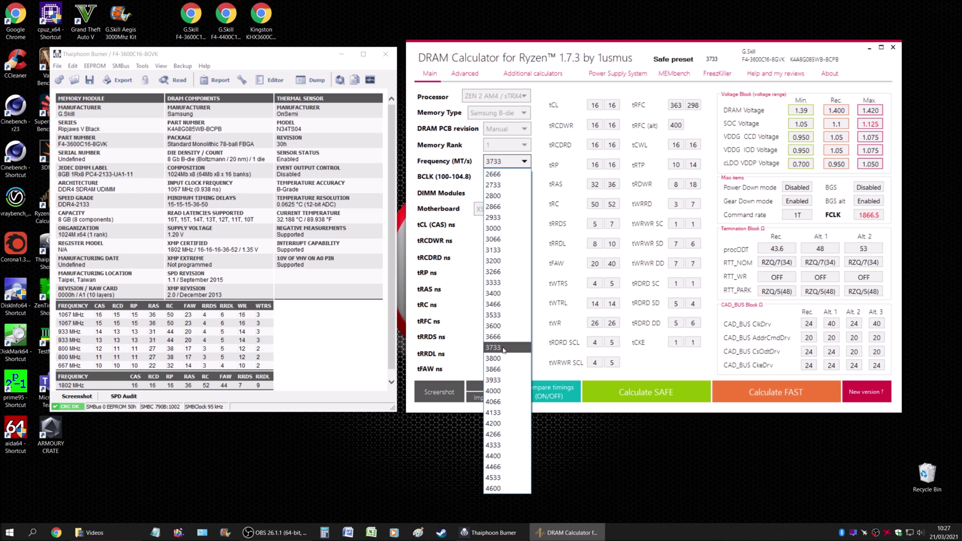
pyautogui.click(506, 228)
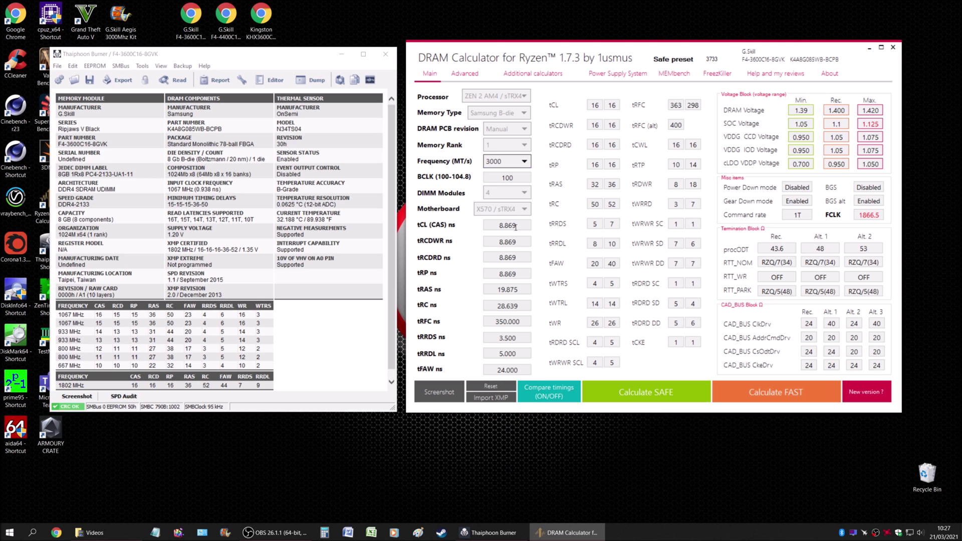
pyautogui.click(521, 161)
pyautogui.click(518, 349)
pyautogui.click(500, 162)
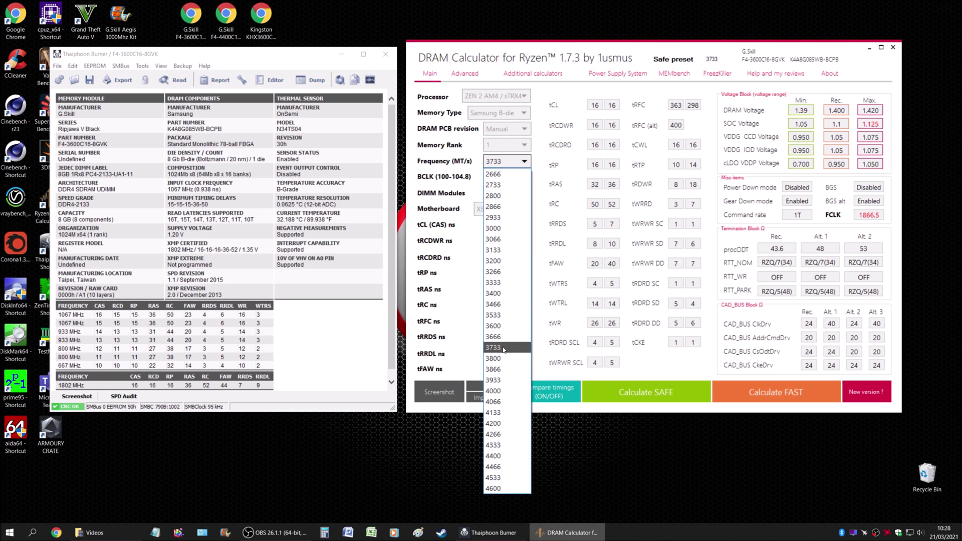
pyautogui.click(504, 347)
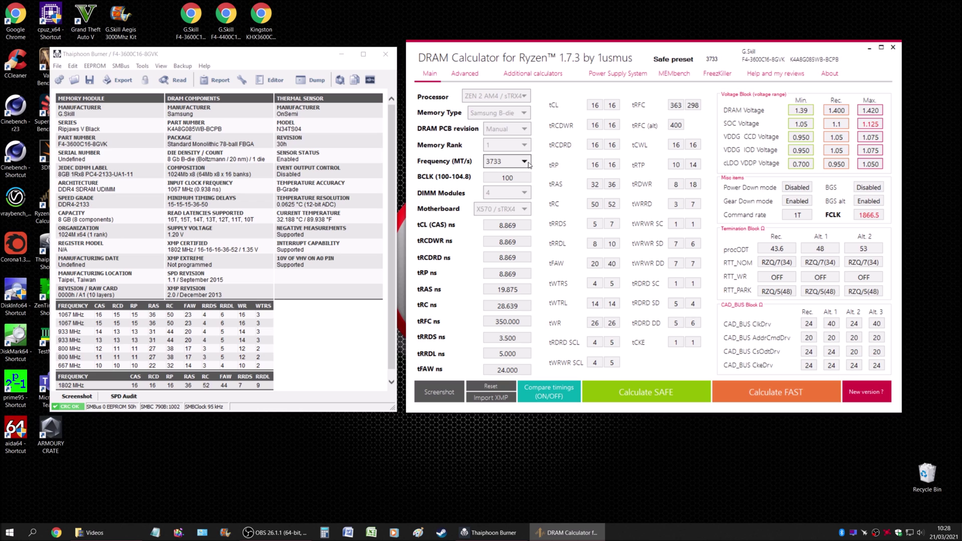
pyautogui.click(511, 166)
pyautogui.click(549, 156)
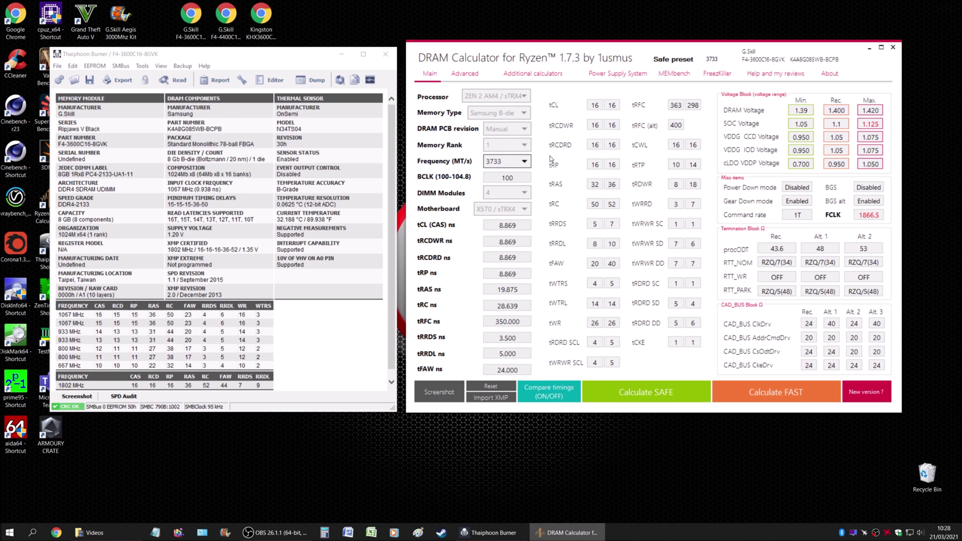
# Compare the timings and voltages of the SAFE and FAST presets by calculating them alternately, finishing on SAFE.
pyautogui.click(636, 385)
pyautogui.click(639, 391)
pyautogui.click(776, 393)
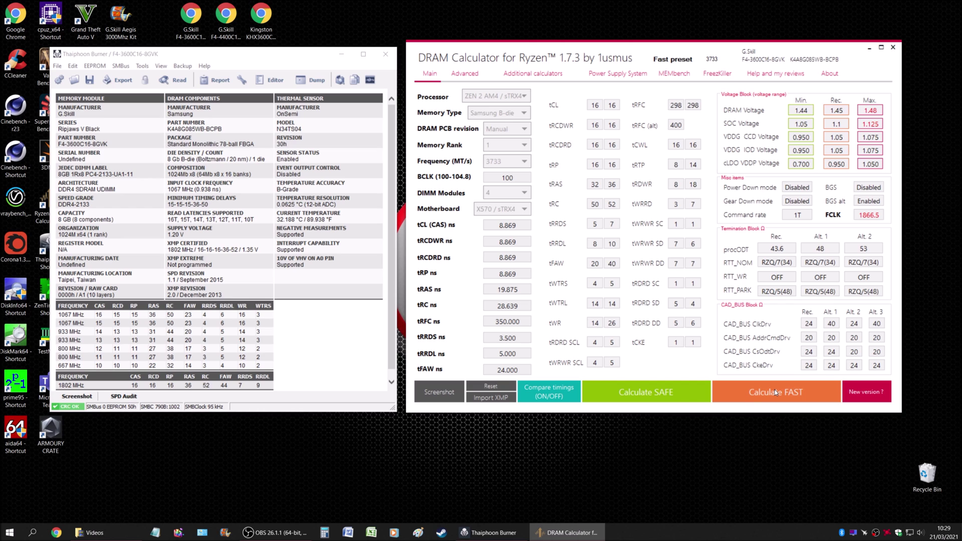
pyautogui.click(666, 392)
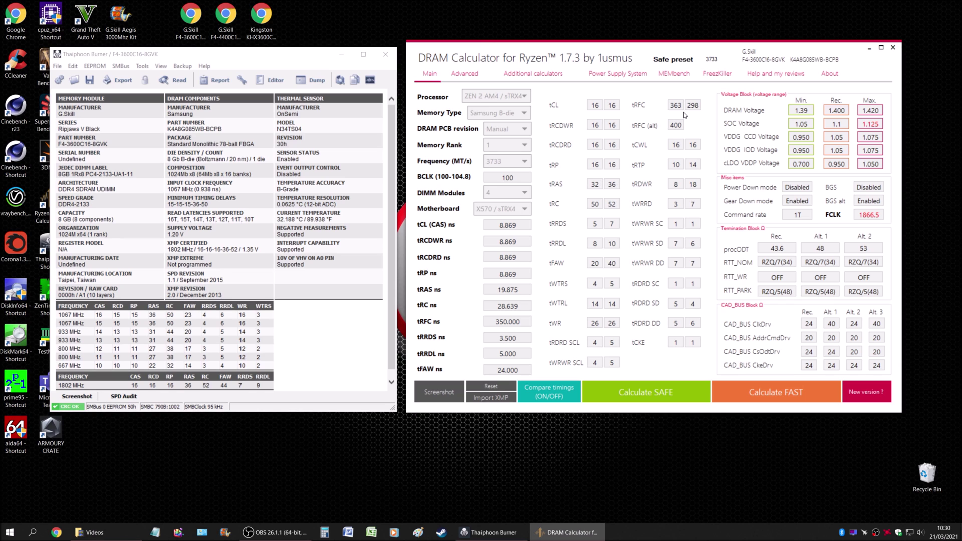
pyautogui.click(754, 394)
pyautogui.click(754, 393)
pyautogui.click(771, 391)
pyautogui.click(660, 394)
pyautogui.click(755, 385)
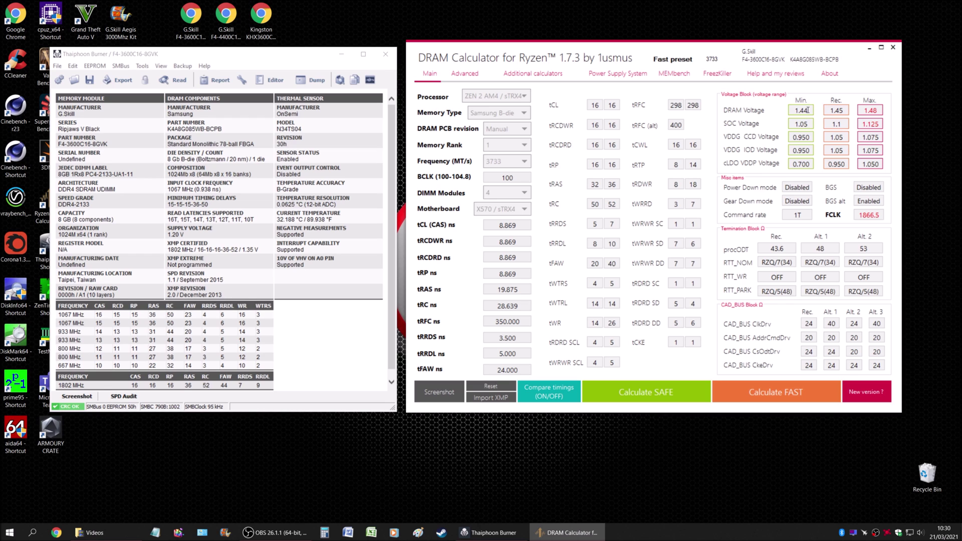
pyautogui.click(637, 393)
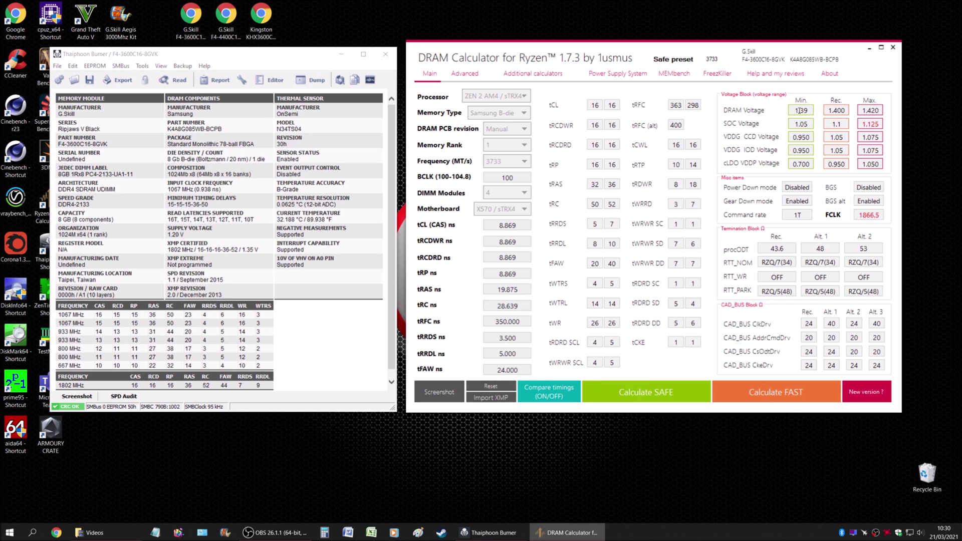
pyautogui.click(775, 392)
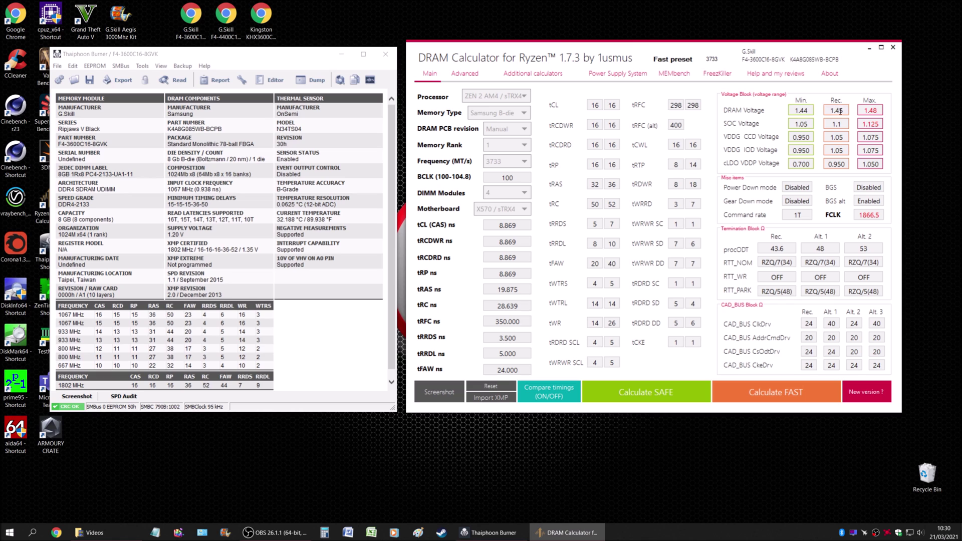
pyautogui.click(704, 384)
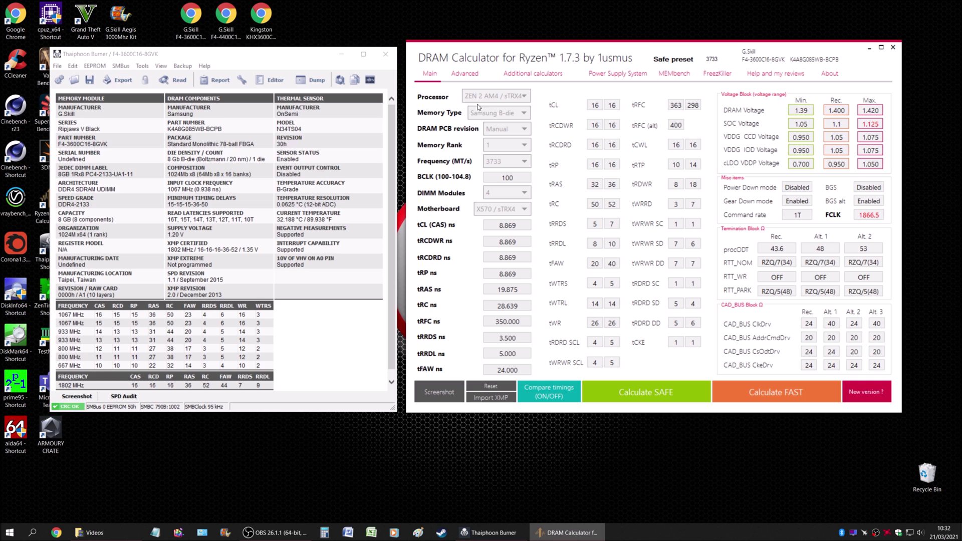
# Launch ZenTimings from the desktop and place its window beside the calculator's timing values.
pyautogui.moveTo(224, 53); pyautogui.dragTo(354, 98)
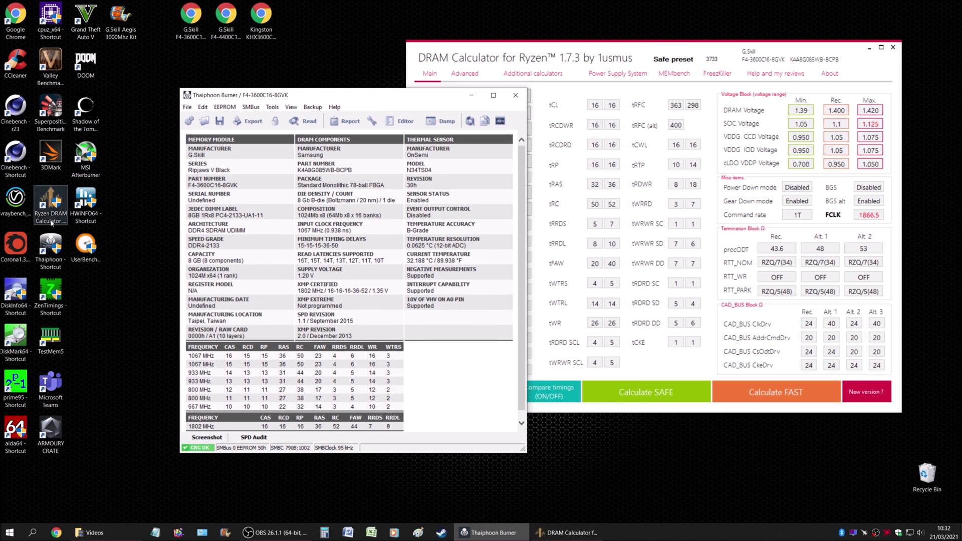
pyautogui.doubleClick(50, 295)
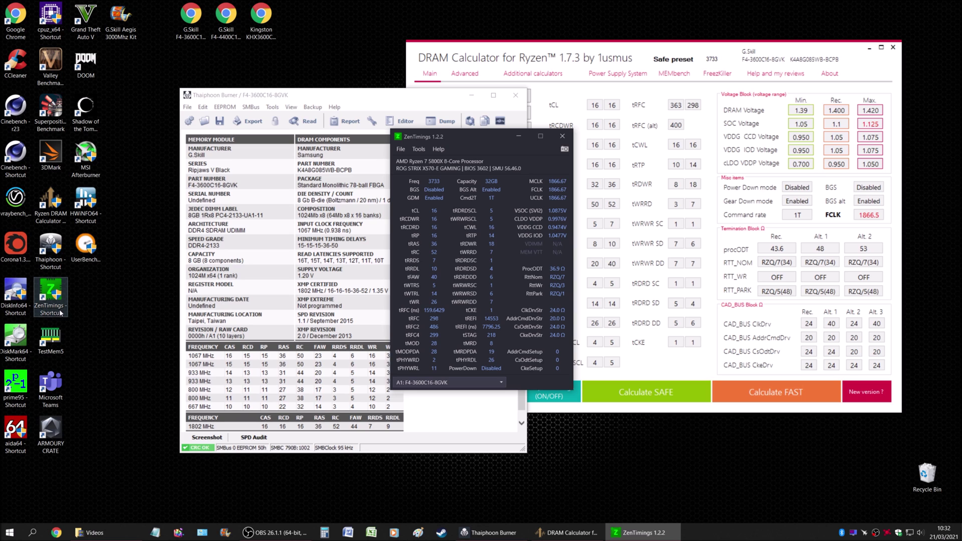
pyautogui.moveTo(486, 132); pyautogui.dragTo(417, 144)
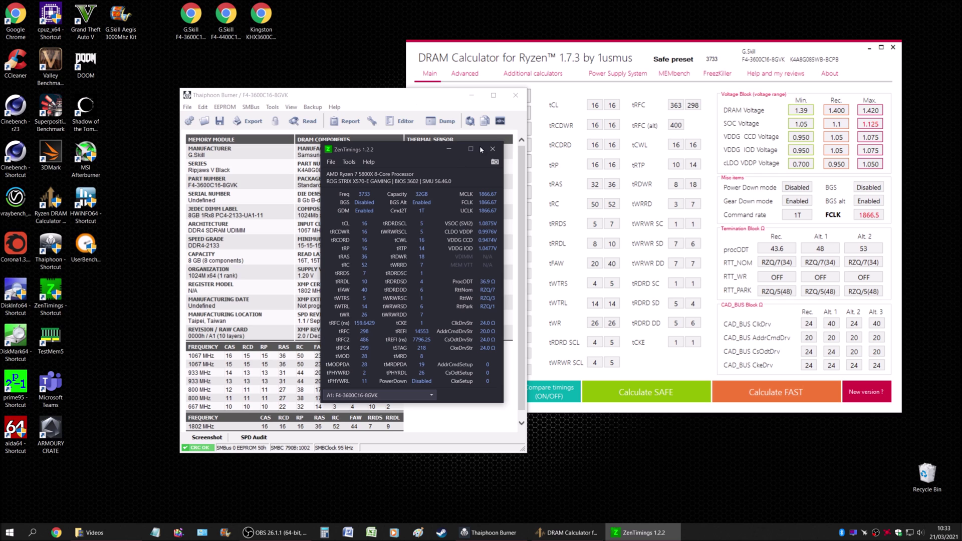
# Rearrange the Thaiphoon Burner and ZenTimings windows so the calculator's timing and voltage results stay uncovered for comparison.
pyautogui.click(425, 96)
pyautogui.moveTo(425, 96); pyautogui.dragTo(269, 89)
pyautogui.click(403, 145)
pyautogui.moveTo(404, 145); pyautogui.dragTo(319, 196)
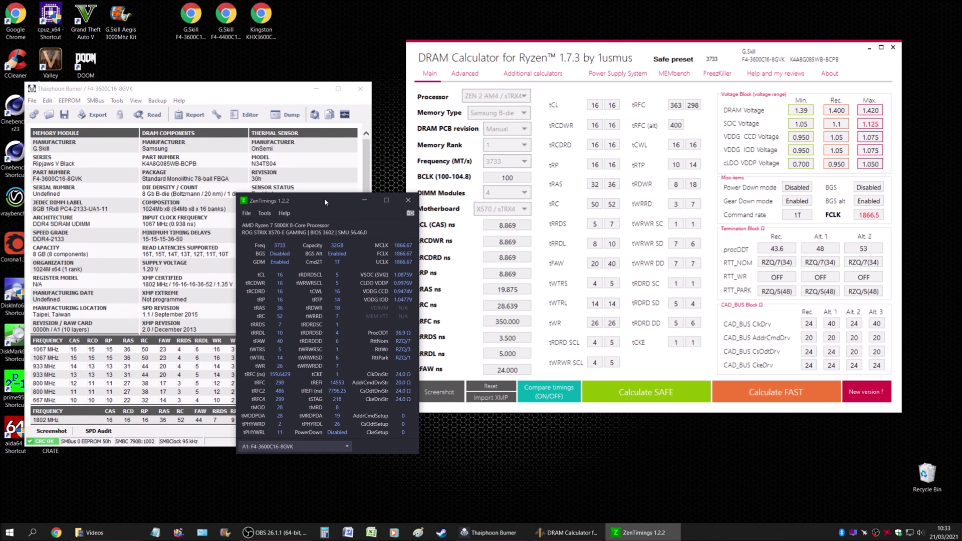
pyautogui.moveTo(324, 198); pyautogui.dragTo(386, 227)
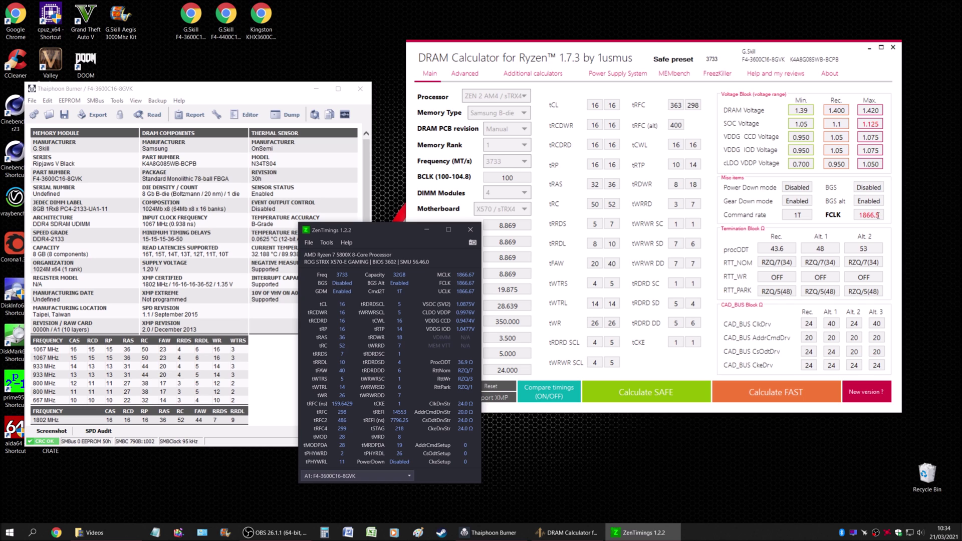
# Set the calculator's memory frequency to 3600 MT/s and move the ZenTimings window clear of the calculator.
pyautogui.click(537, 163)
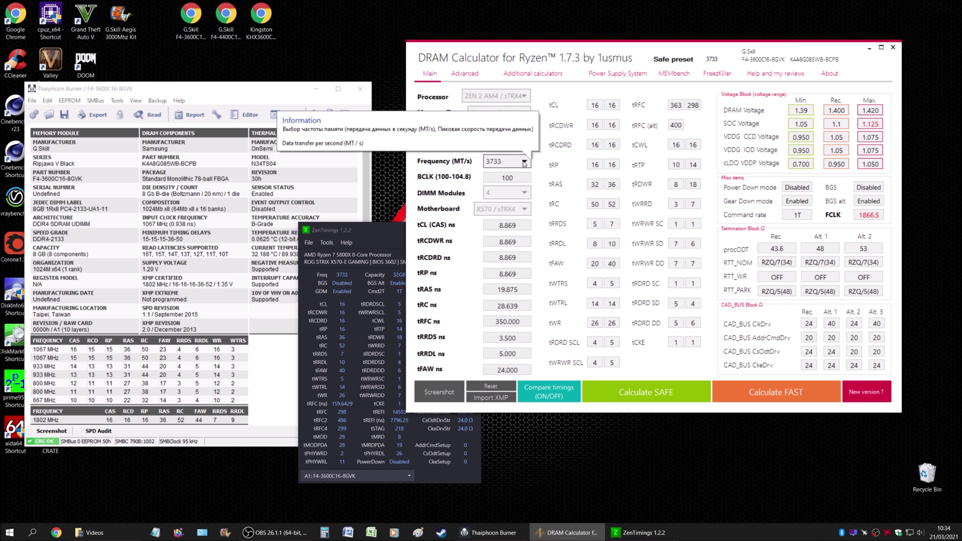
pyautogui.click(522, 161)
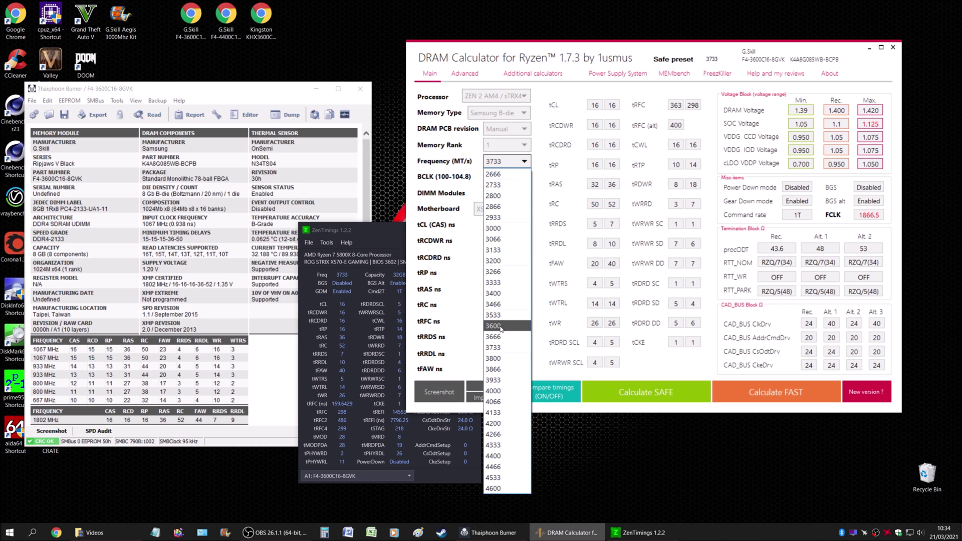
pyautogui.click(511, 170)
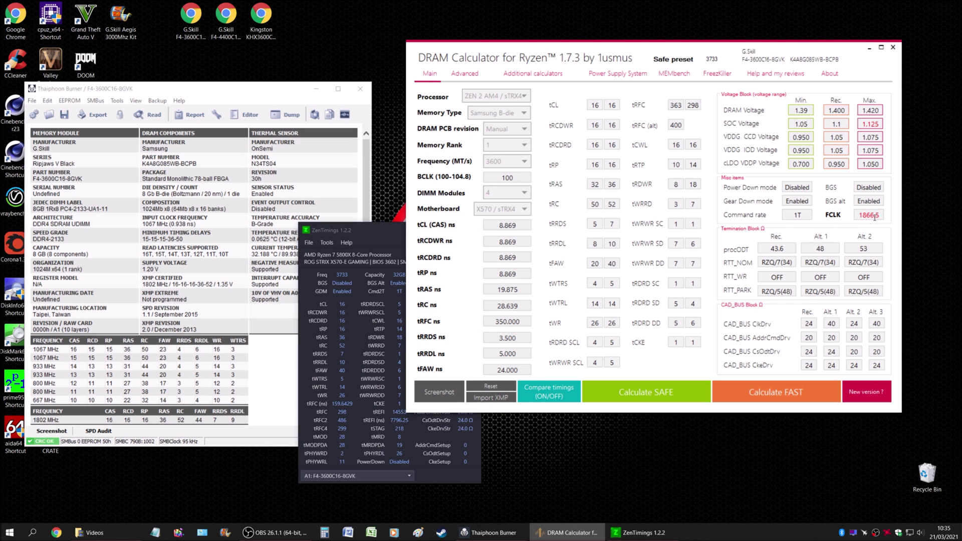
pyautogui.moveTo(393, 232); pyautogui.dragTo(260, 213)
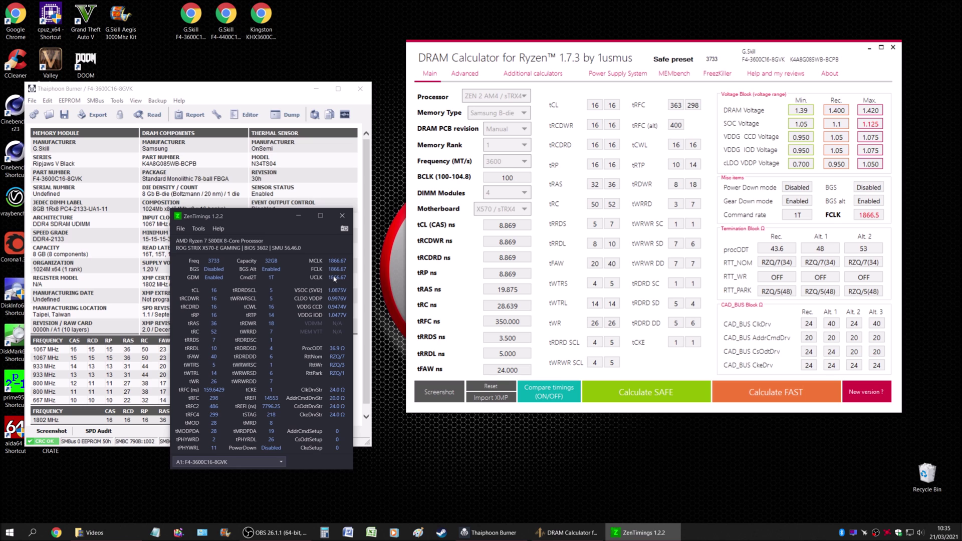
pyautogui.moveTo(457, 172)
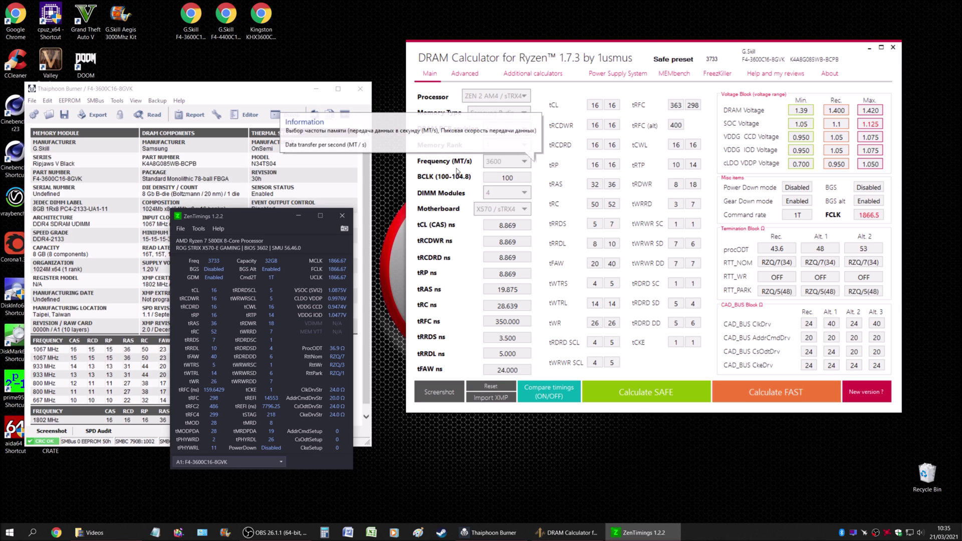
# Set the calculator's memory frequency to 3733 MT/s.
pyautogui.click(521, 161)
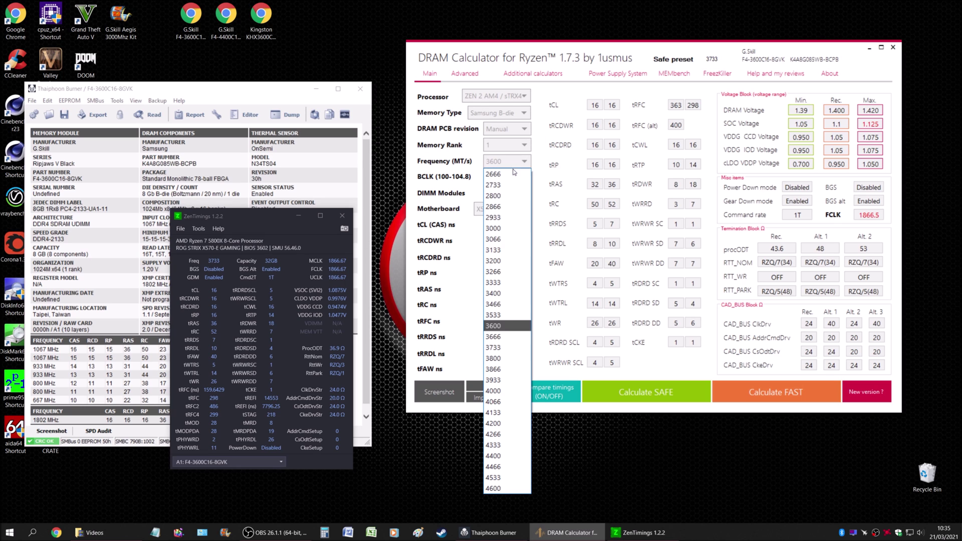
pyautogui.click(513, 348)
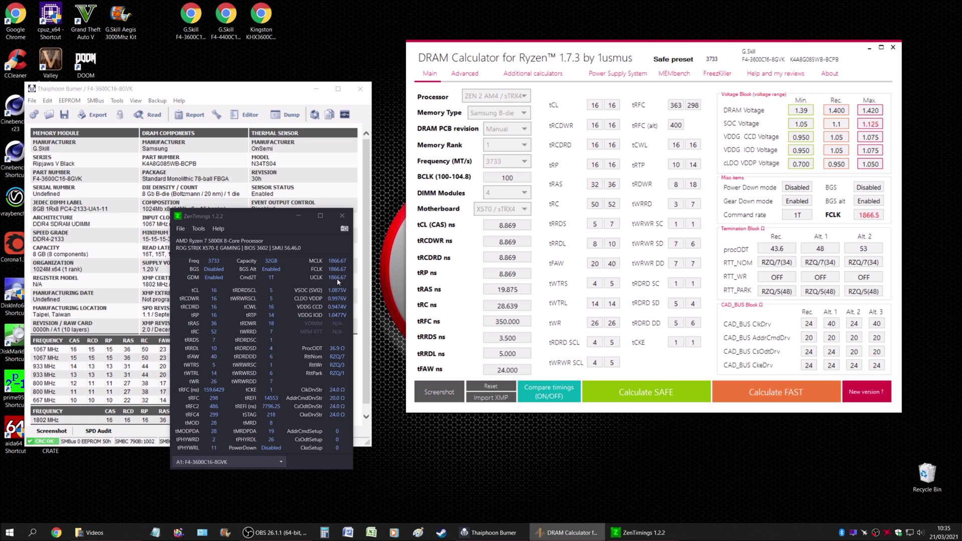
# Close ZenTimings and move the Thaiphoon Burner window up beside the DRAM Calculator window.
pyautogui.click(343, 216)
pyautogui.moveTo(196, 94); pyautogui.dragTo(221, 62)
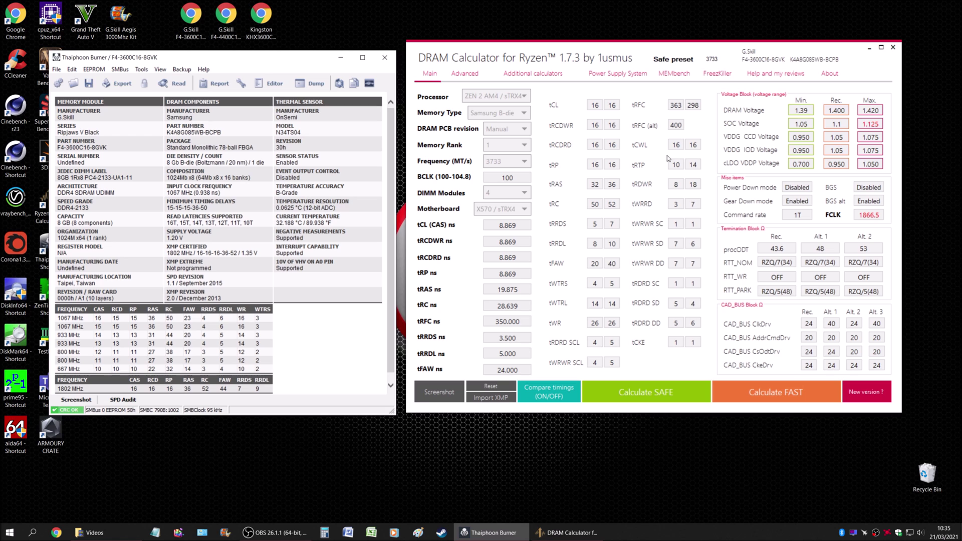
# Review the recommended DRAM voltage and the calculator's list of memory types, keeping Samsung B-die selected.
pyautogui.click(837, 110)
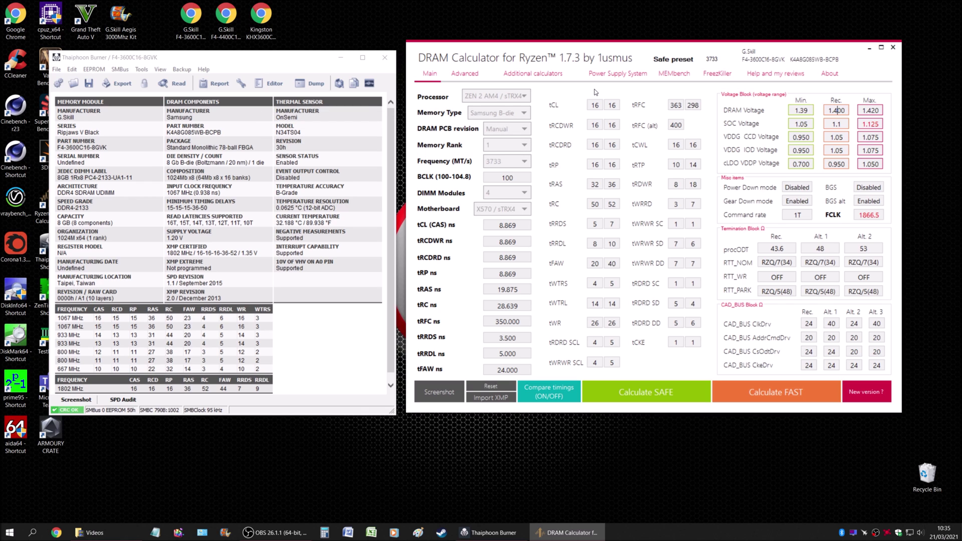
pyautogui.hotkey('shift', 'Tab')
pyautogui.click(499, 112)
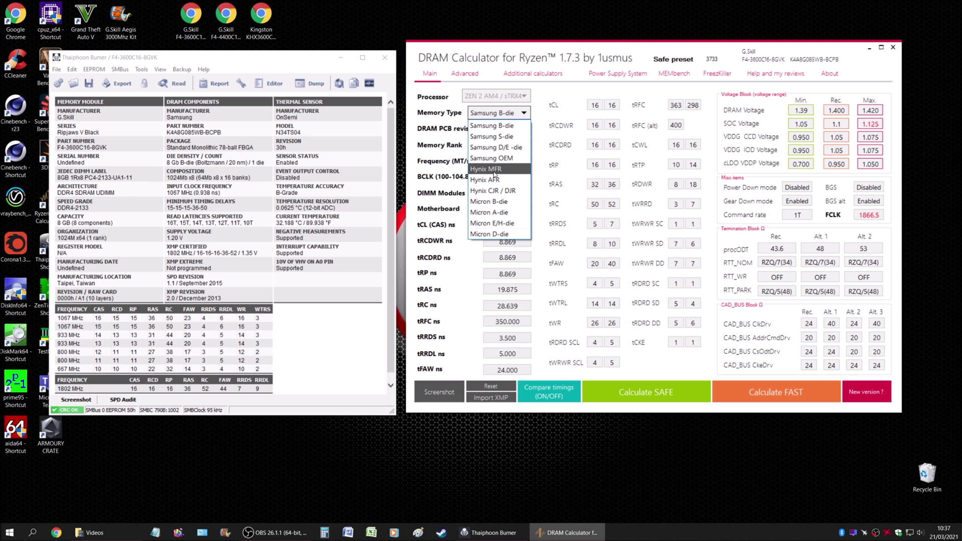
pyautogui.click(565, 166)
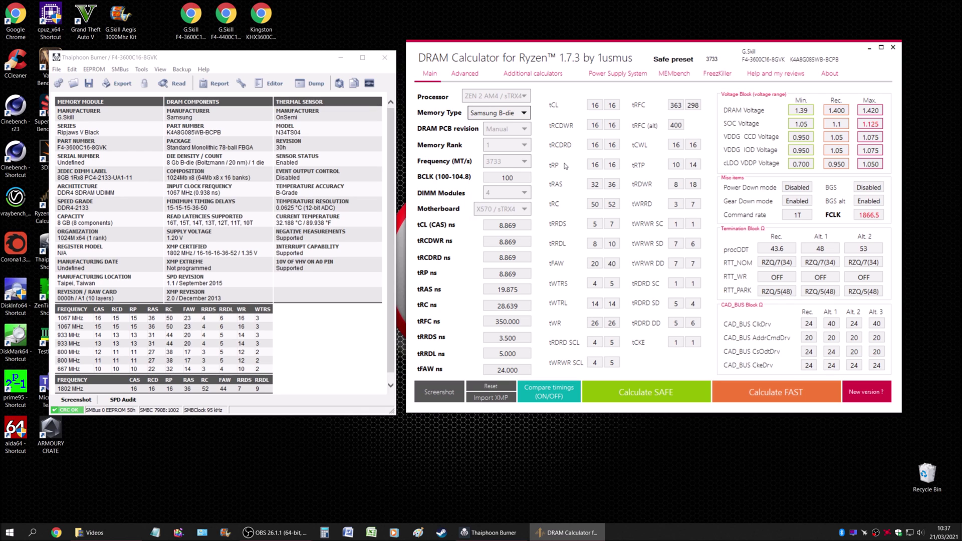